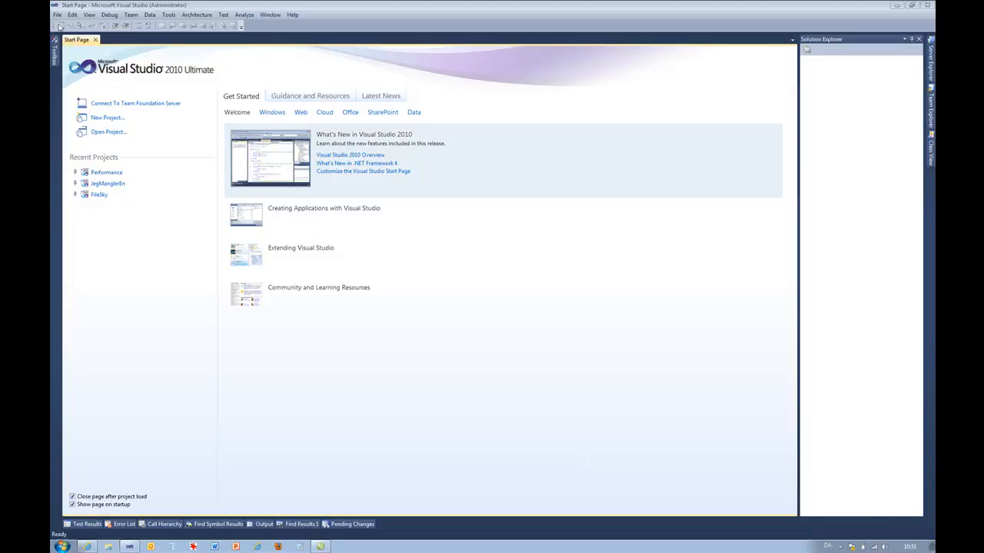
- Create a new C# Windows Azure Project containing an ASP.NET Web Role
click(57, 14)
click(88, 31)
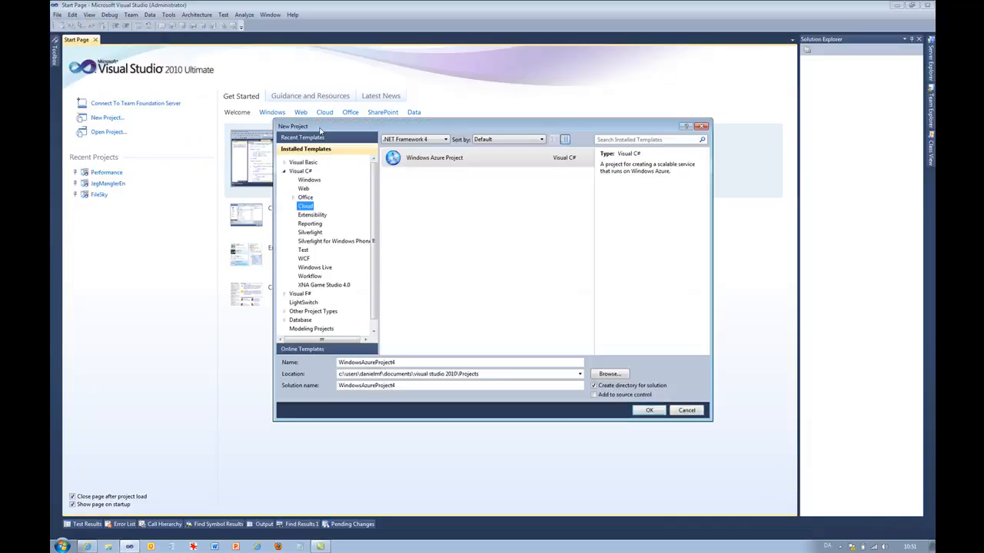
double_click(432, 160)
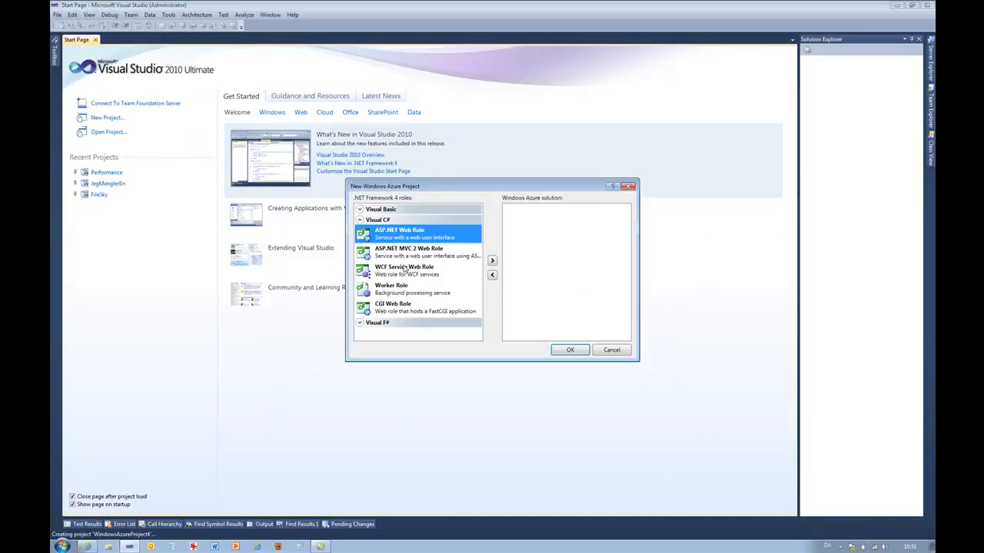
double_click(387, 237)
click(560, 354)
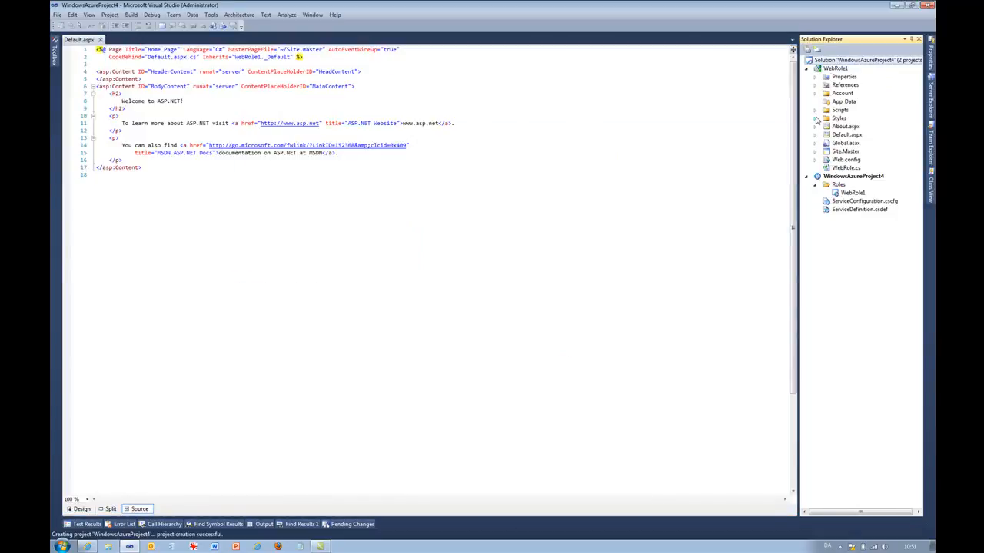
- Open Publish for the Azure project and choose to add new deployment credentials
right_click(838, 178)
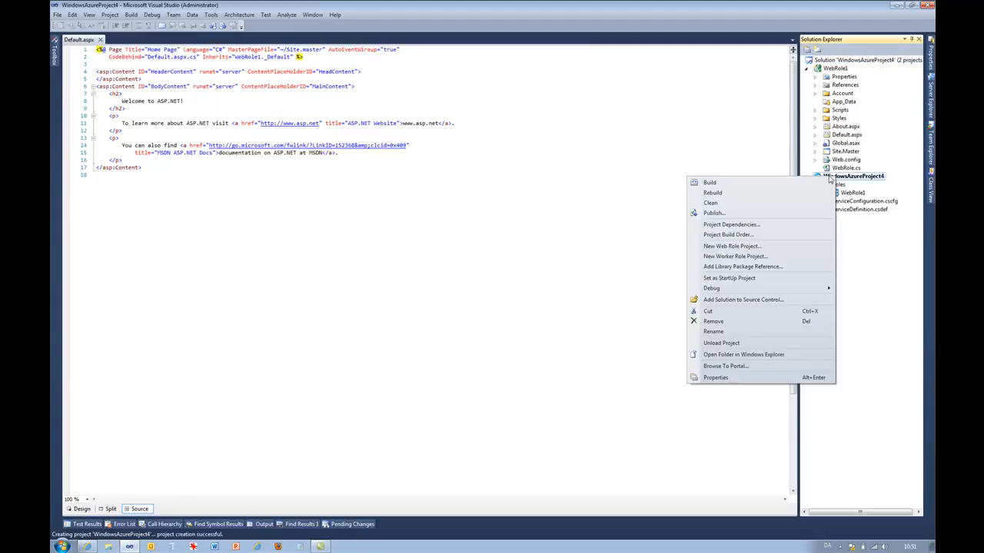
click(758, 215)
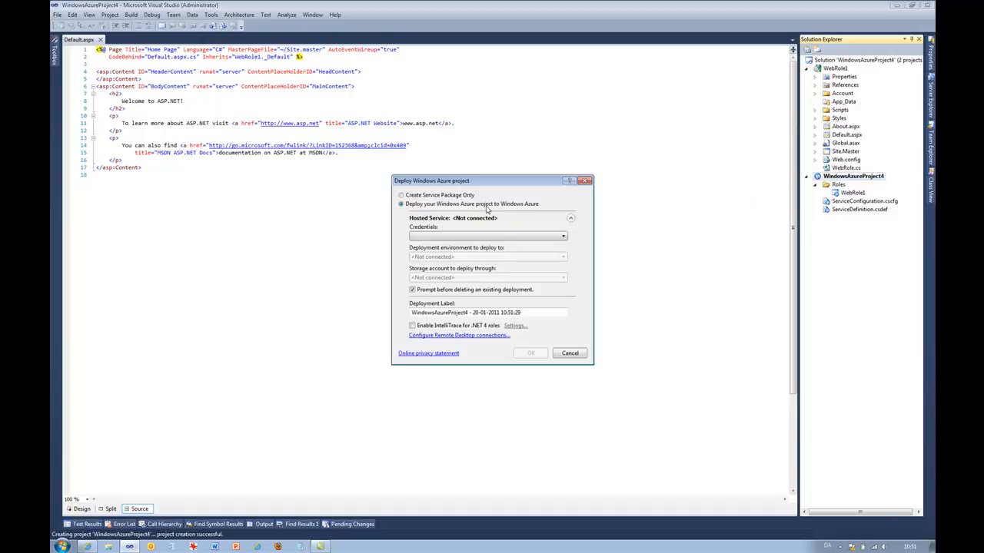
click(439, 237)
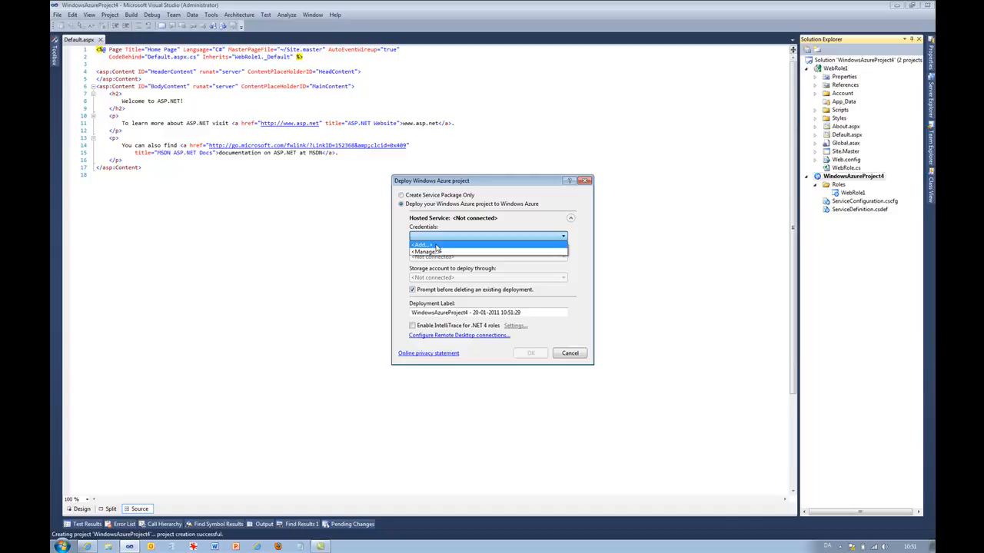
click(437, 246)
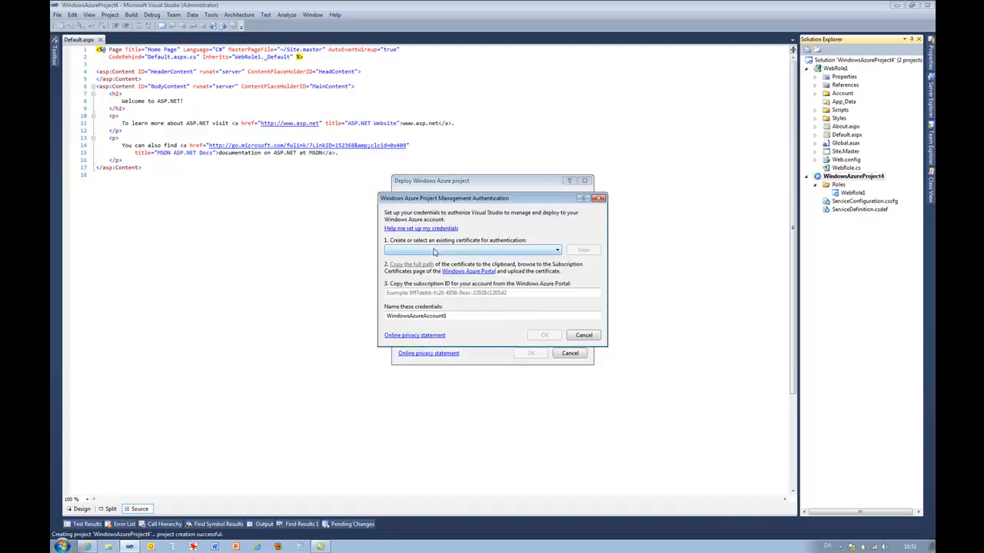
- Create a new authentication certificate with the friendly name AzureManCerf
click(435, 250)
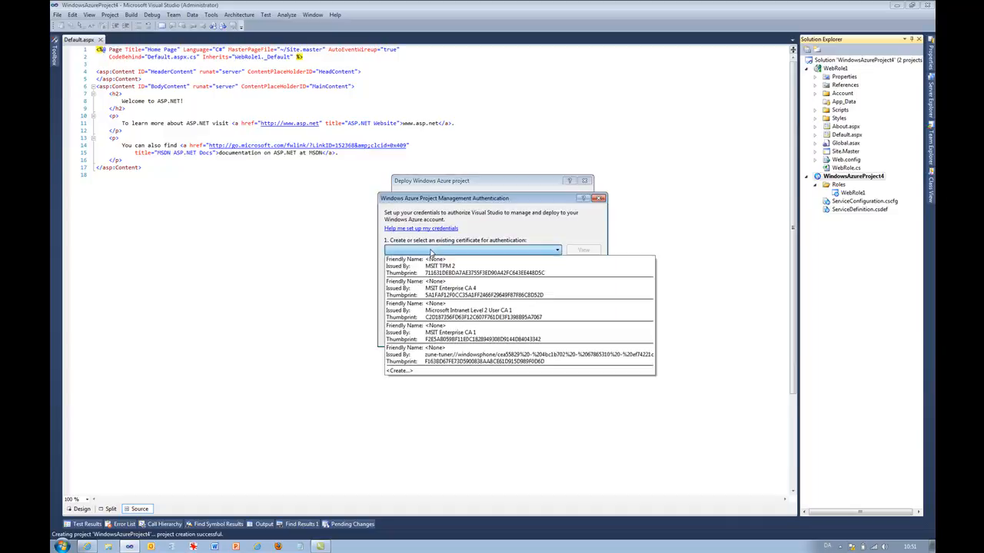
click(440, 372)
text(Azure)
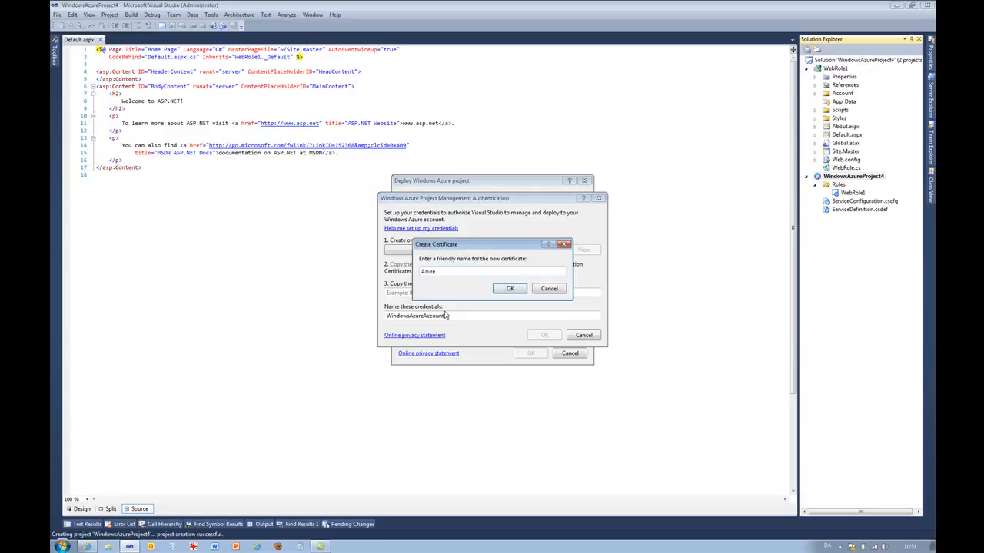
text(N)
key(BackSpace)
text(ManCert)
click(507, 290)
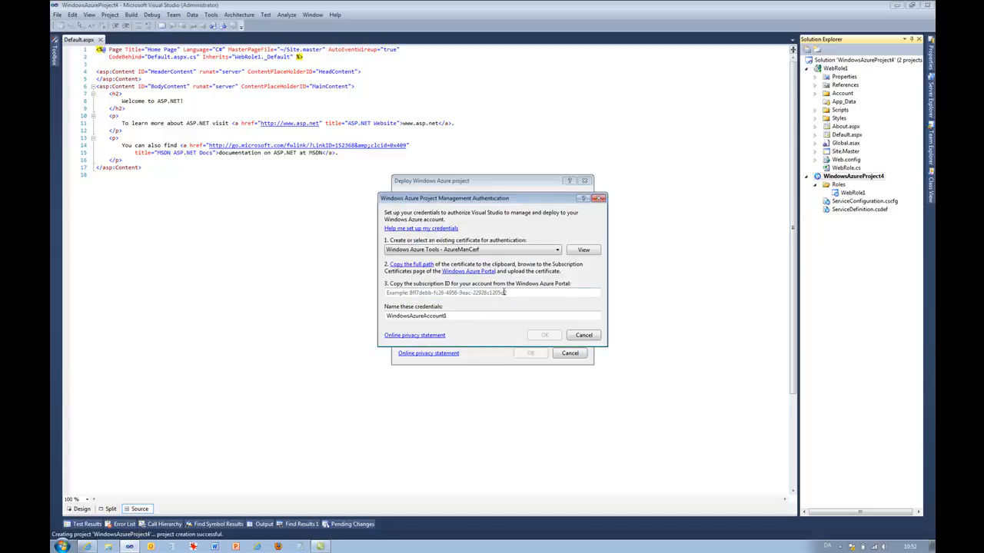
- Copy the certificate's full path to the clipboard
click(415, 264)
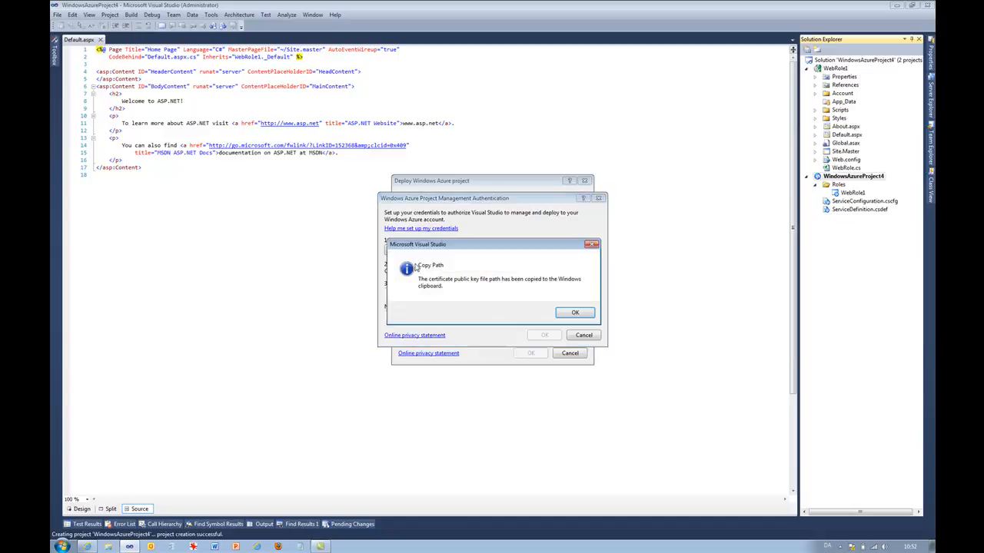
click(574, 313)
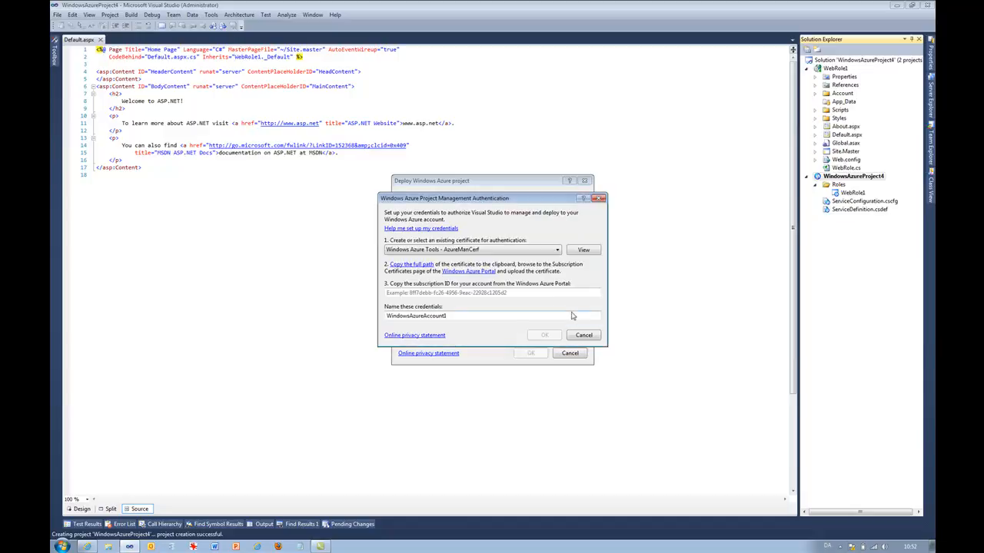
- Open a command prompt and launch certmgr
click(62, 547)
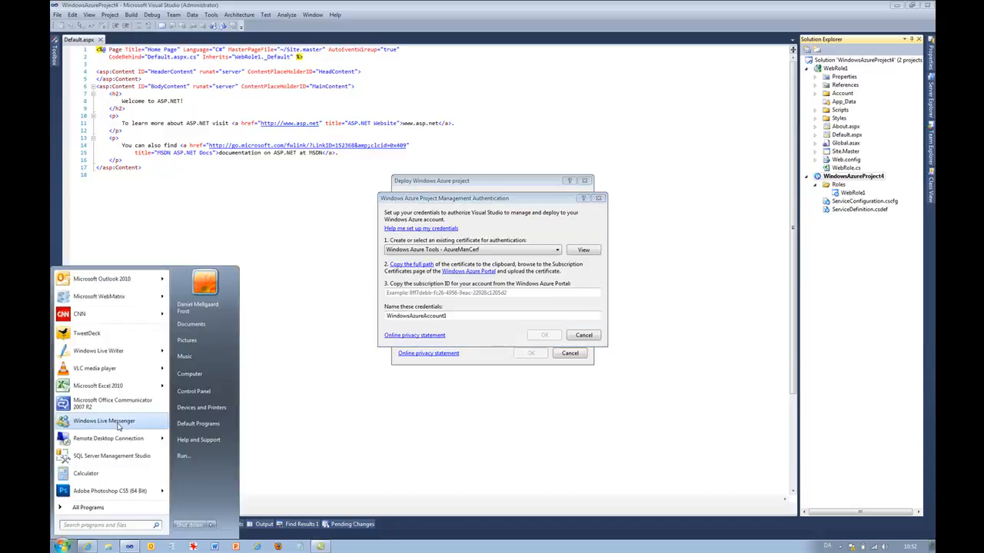
text(cmd)
key(Return)
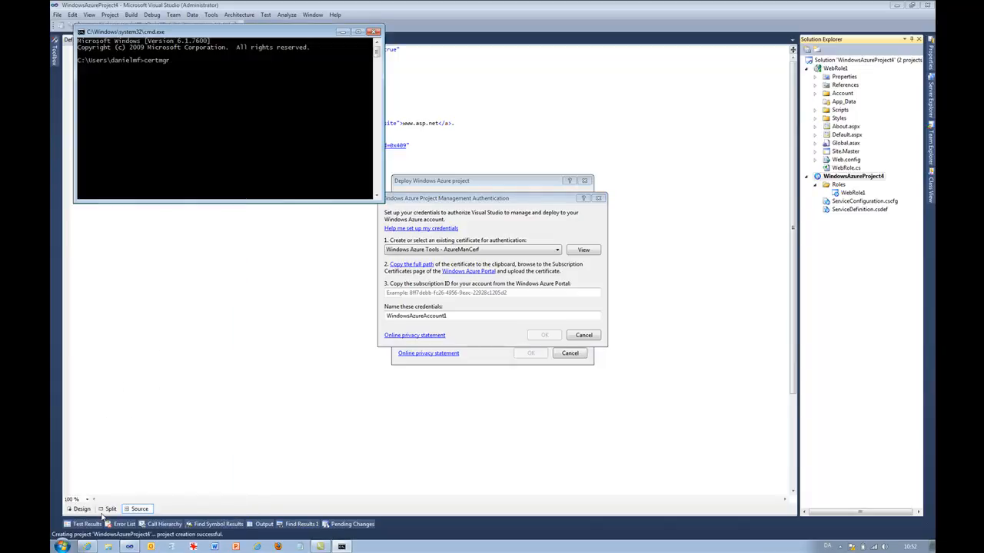
text(certmgr)
key(Return)
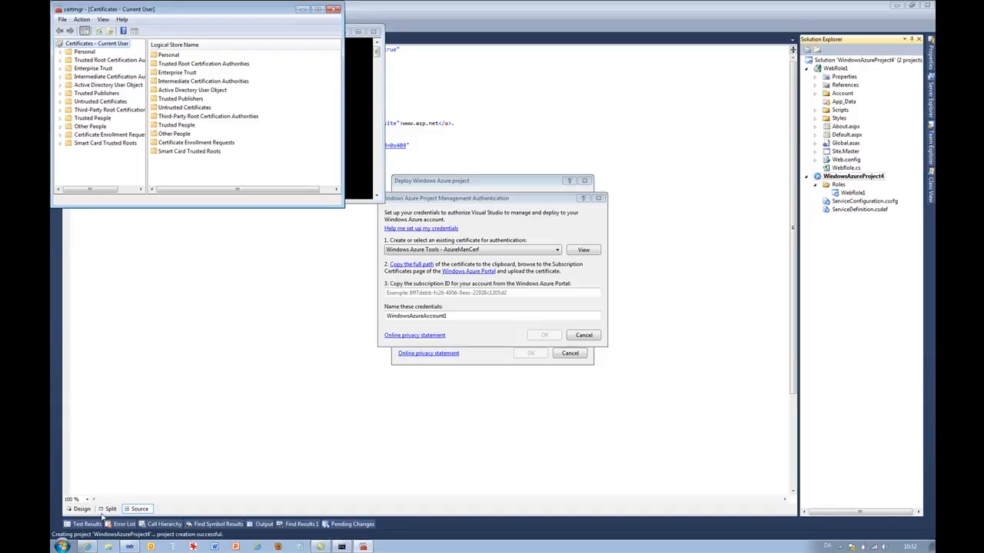
- Open the Personal certificates store and inspect the Windows Azure Tools certificate's columns
click(60, 52)
click(73, 60)
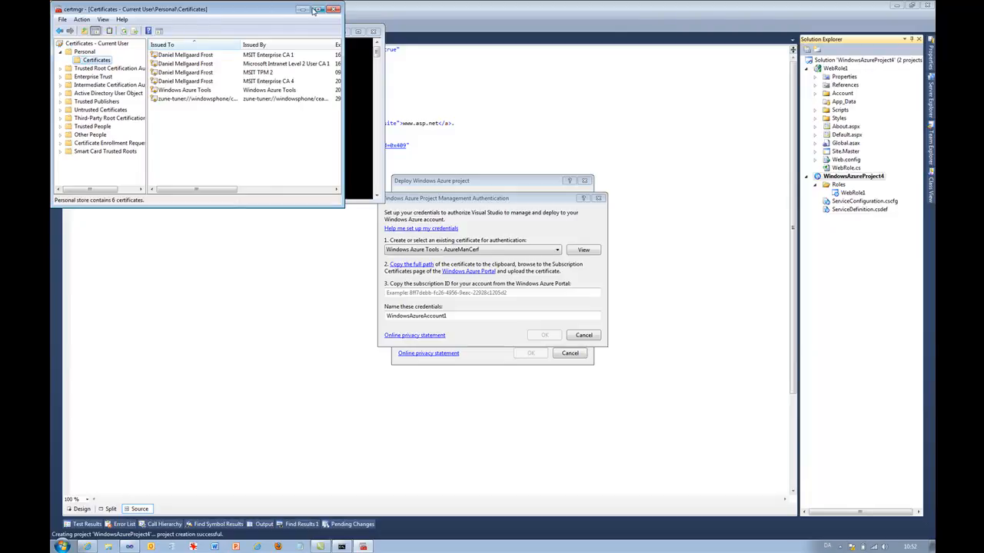
click(185, 91)
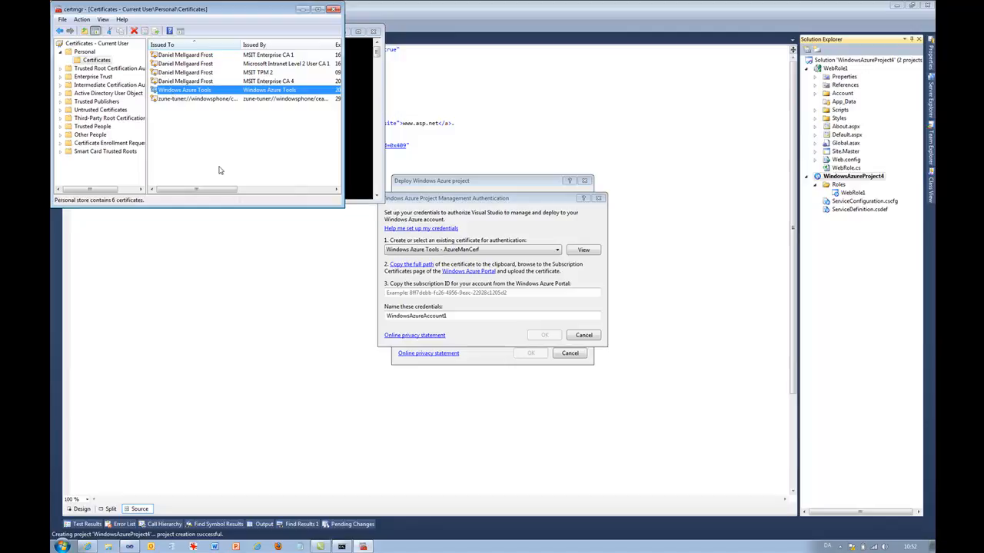
drag(206, 192, 279, 193)
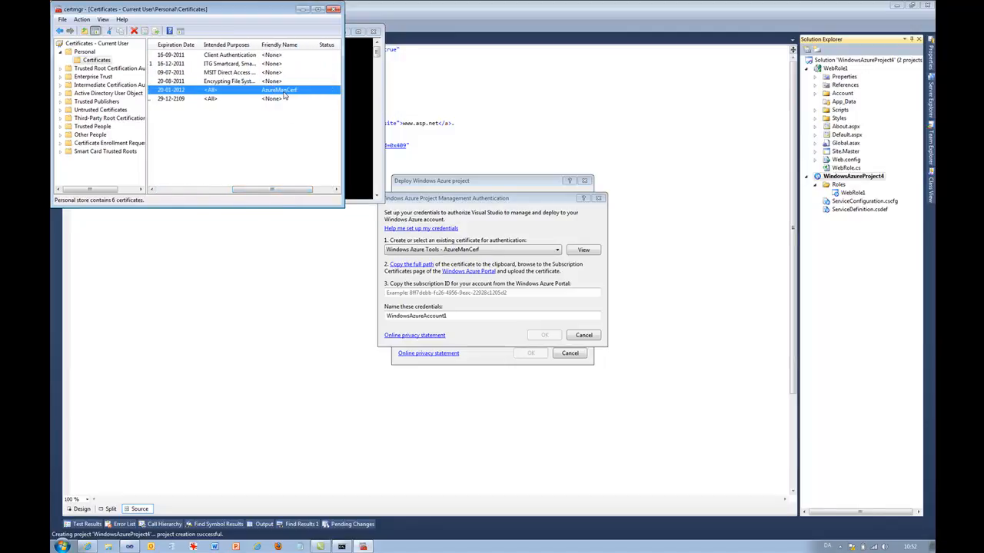
click(279, 183)
click(198, 192)
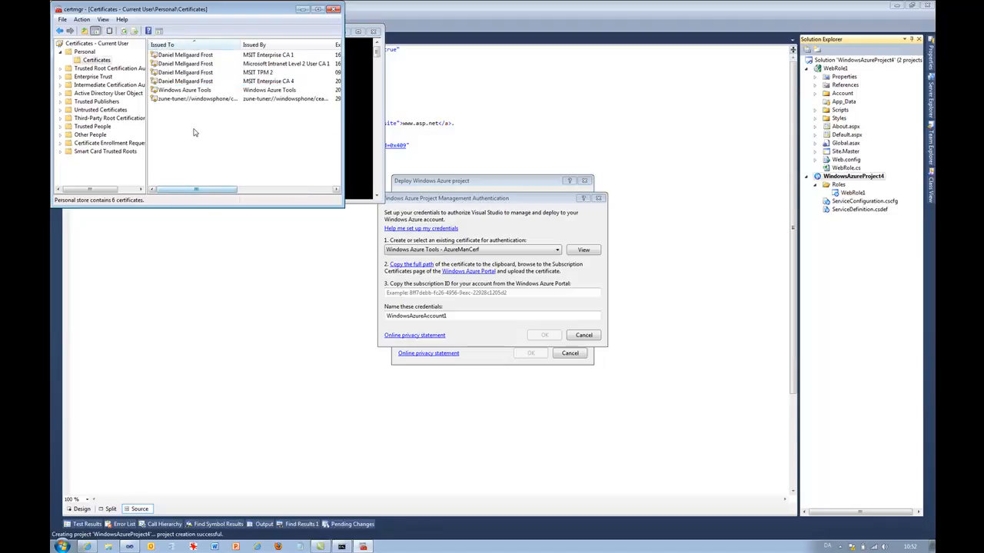
- Export the Windows Azure Tools certificate without its private key in DER encoded binary X.509 format
right_click(177, 92)
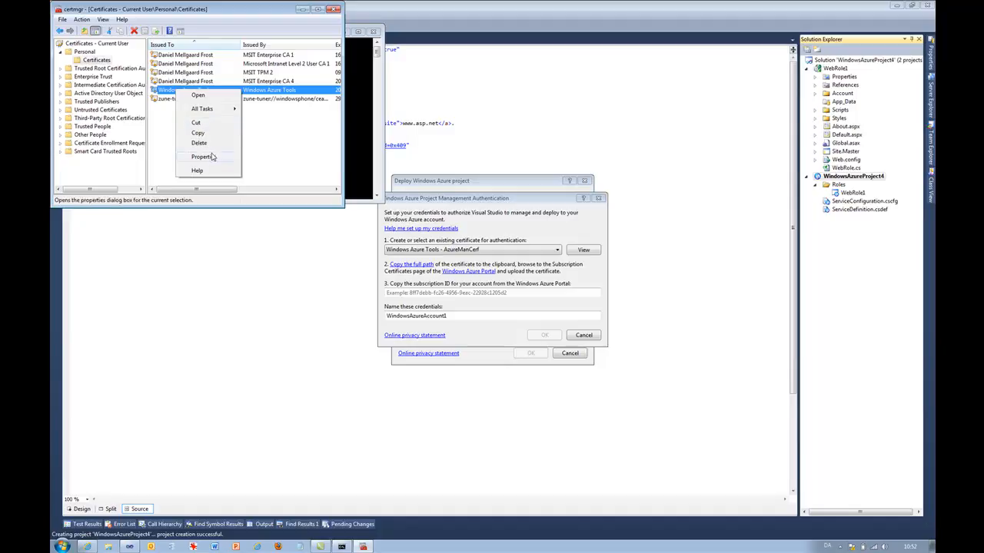
mouse_move(223, 109)
click(263, 160)
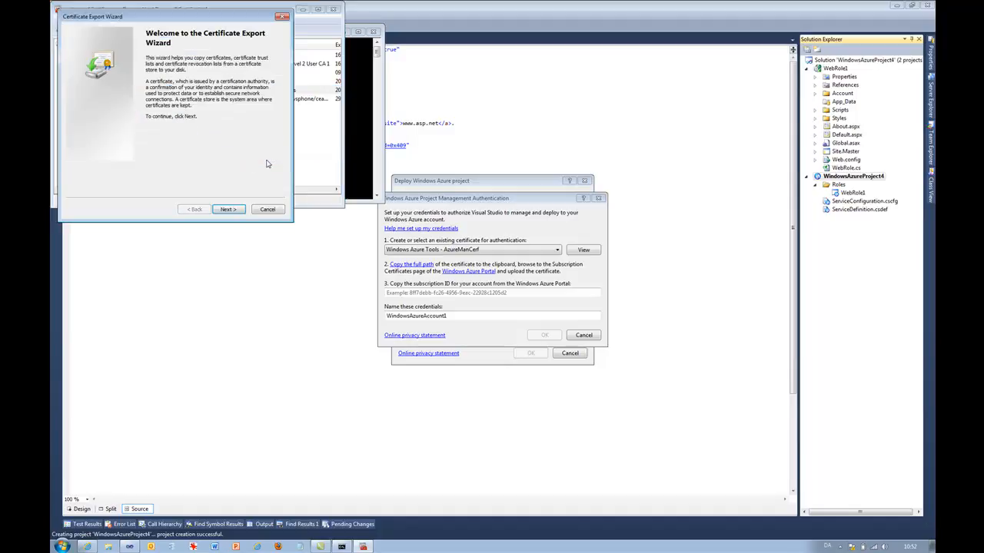
click(227, 209)
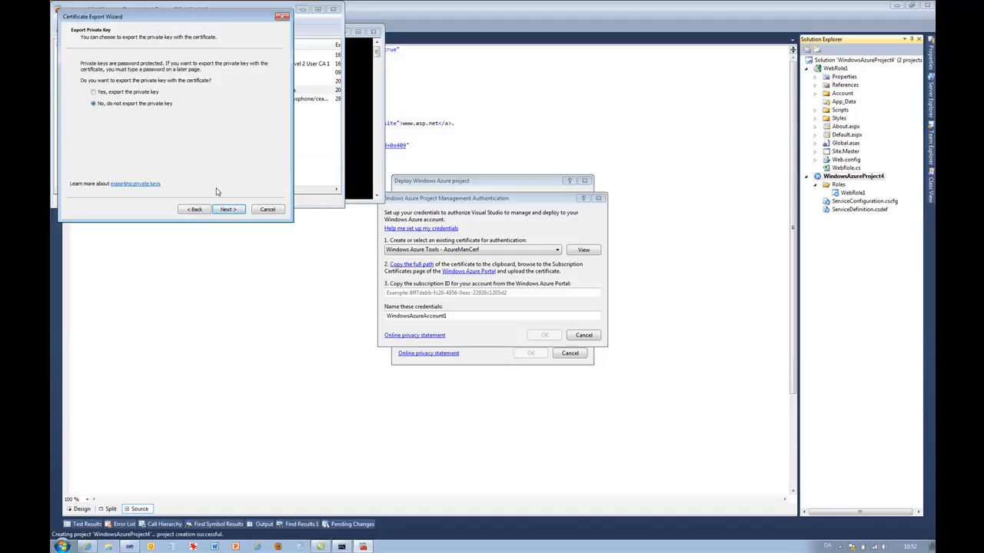
click(226, 210)
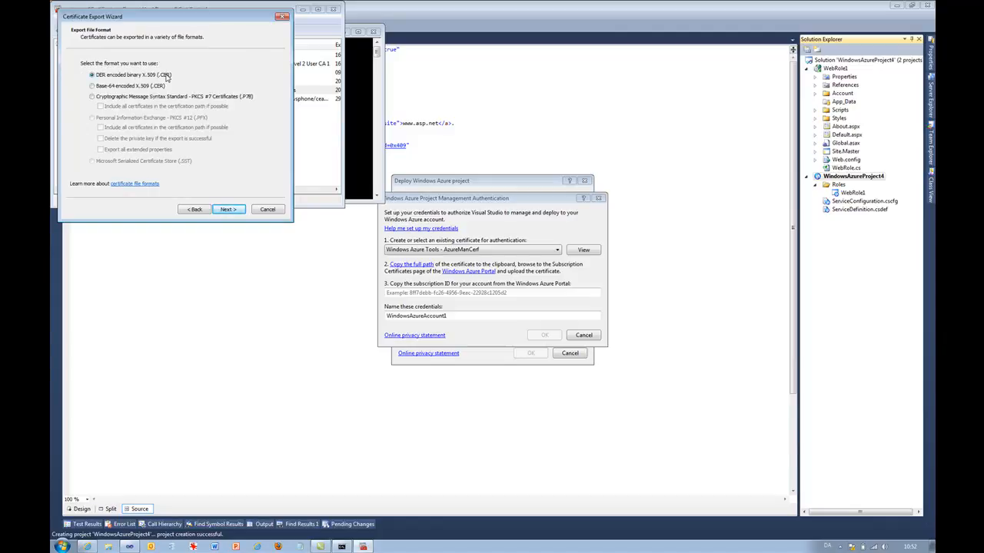
click(224, 210)
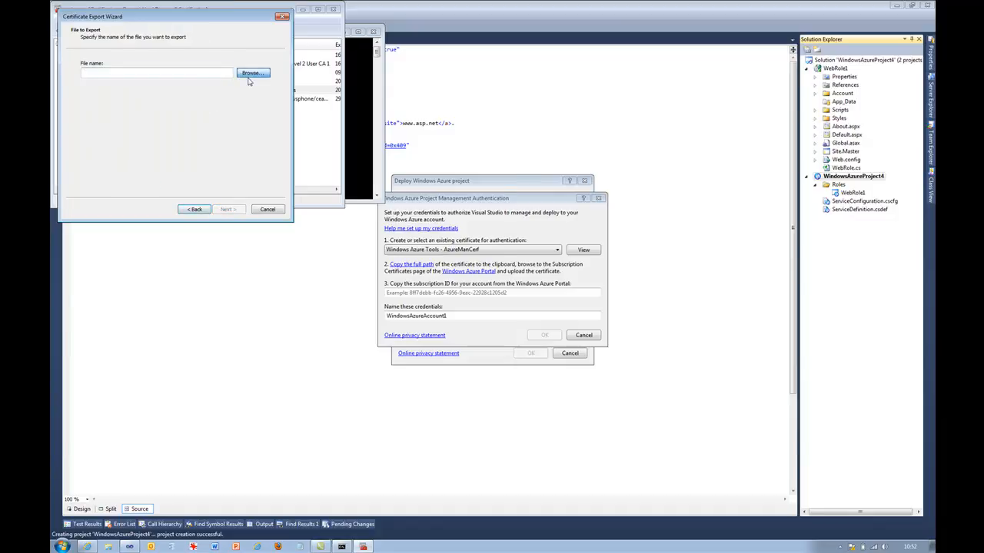
- Save the exported certificate as azuremancerf on the Desktop and finish the export wizard
click(252, 73)
click(106, 98)
click(216, 235)
text(azuremancerf)
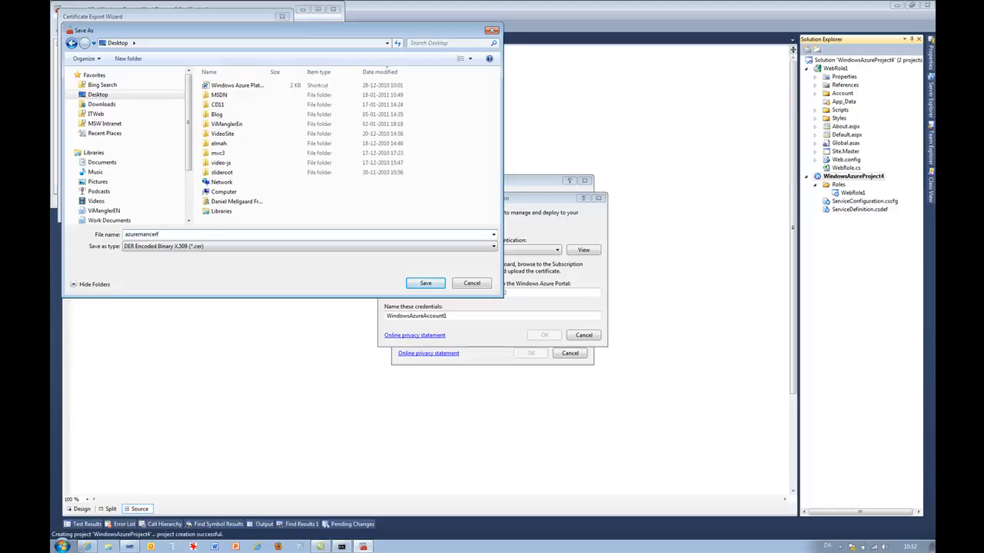
key(Return)
click(228, 210)
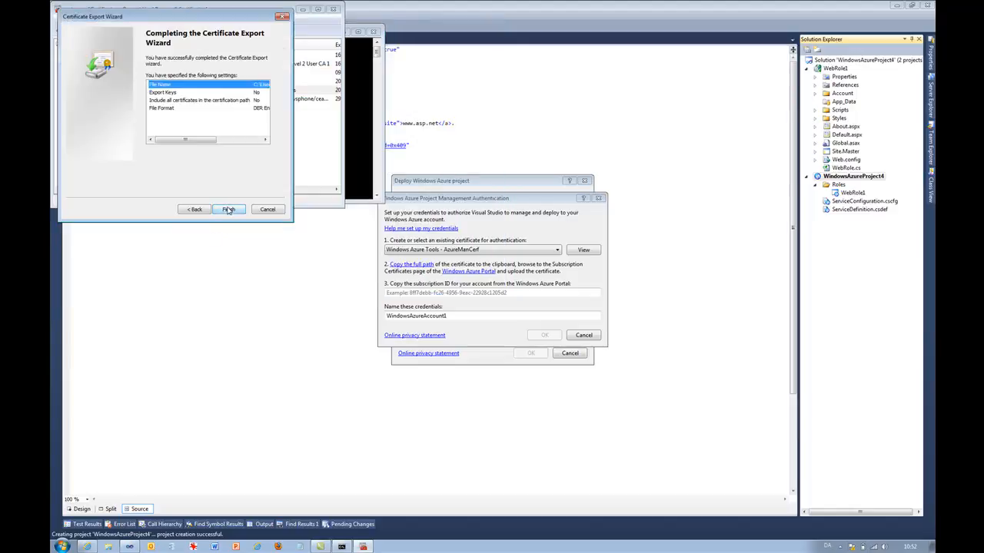
click(228, 209)
click(508, 307)
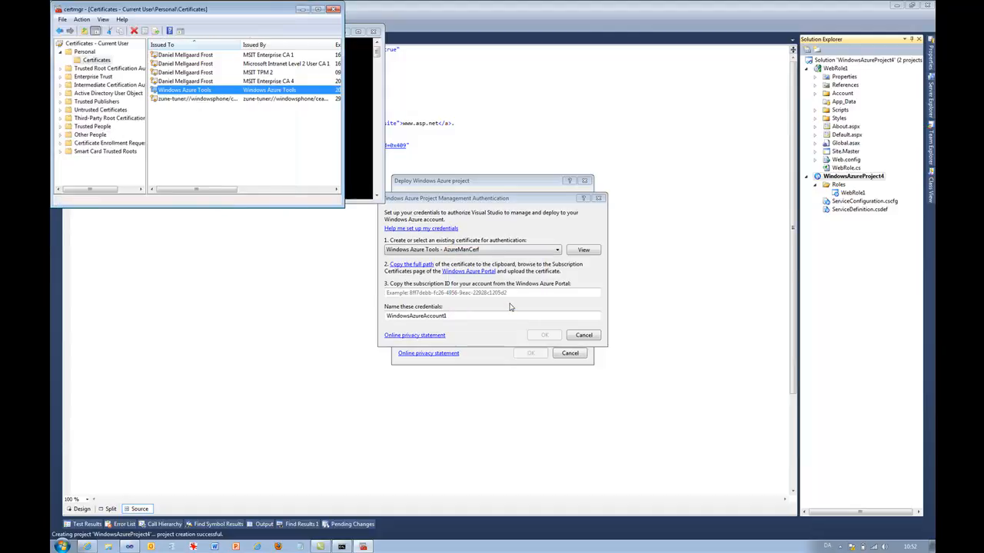
- Switch to the Windows Azure Platform portal and start adding a new management certificate
click(303, 11)
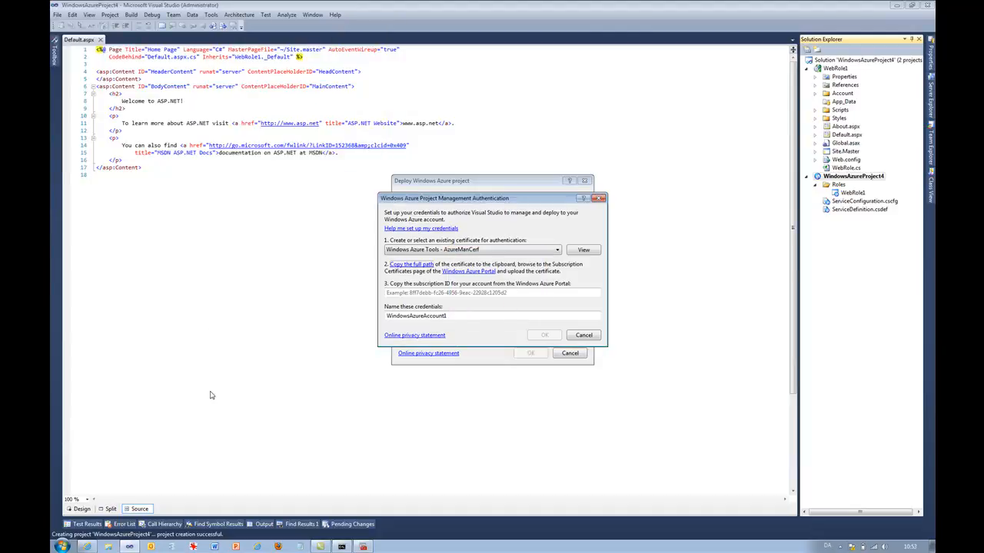
key(alt+Tab)
key(alt+Tab)
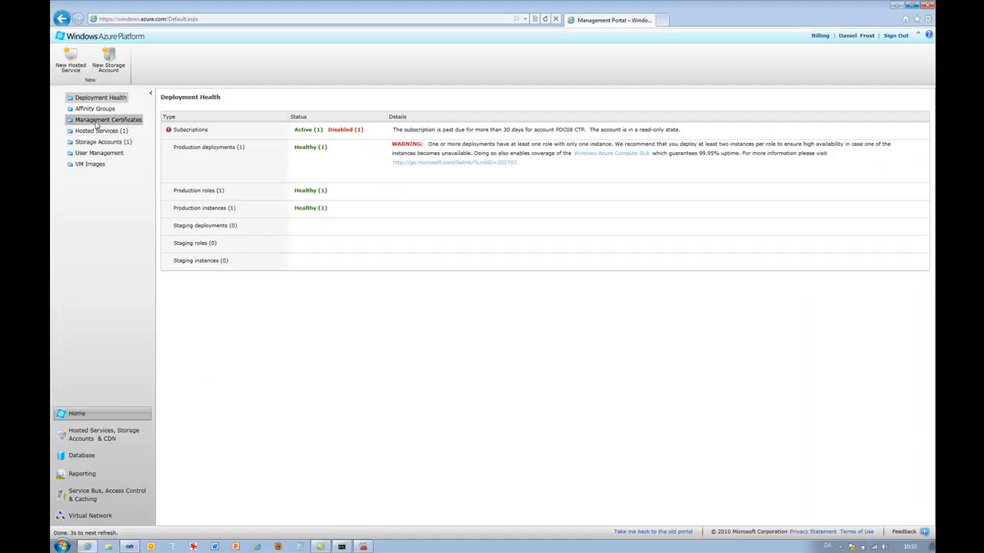
click(100, 120)
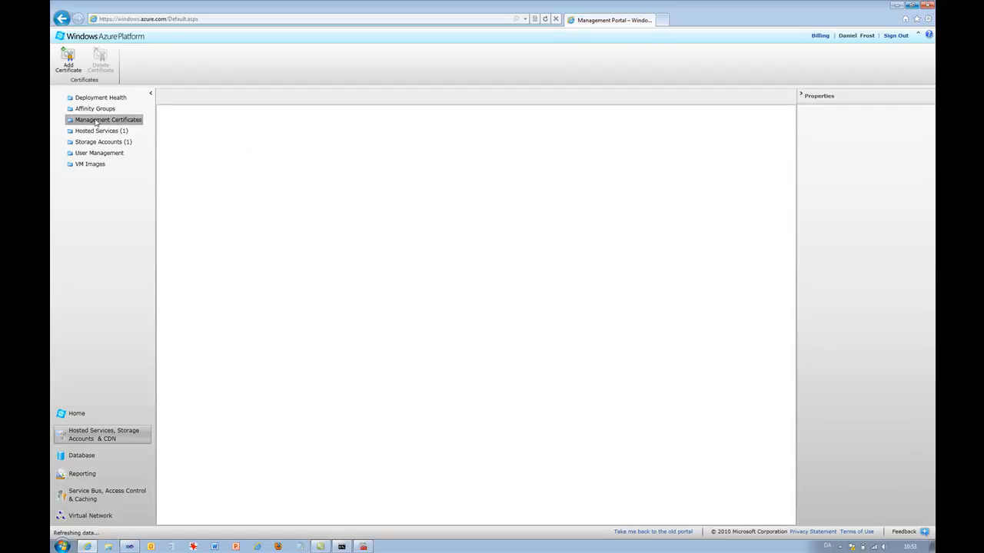
click(67, 60)
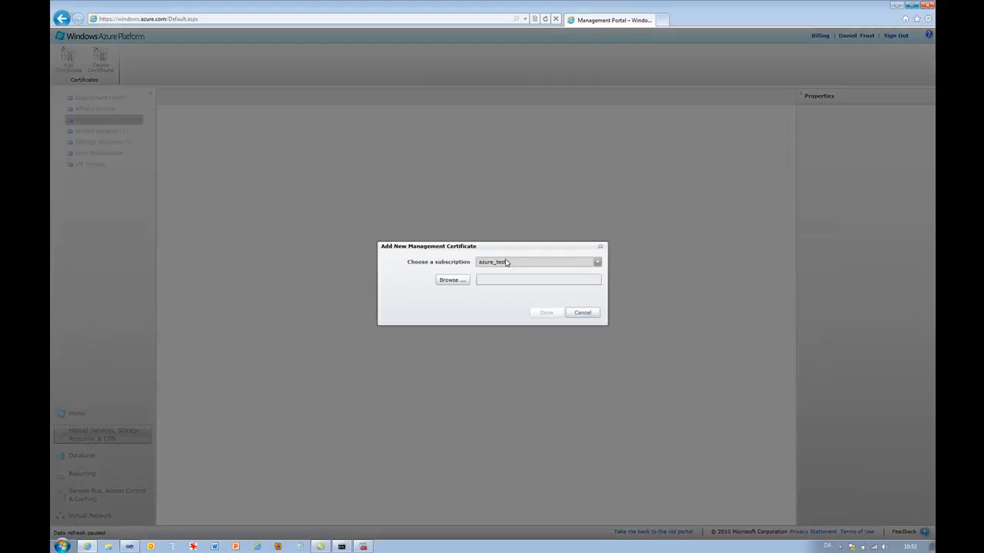
- Choose the azure_tests subscription and select azuremancerf.cer from the Desktop as the certificate file
click(512, 264)
click(513, 263)
click(451, 280)
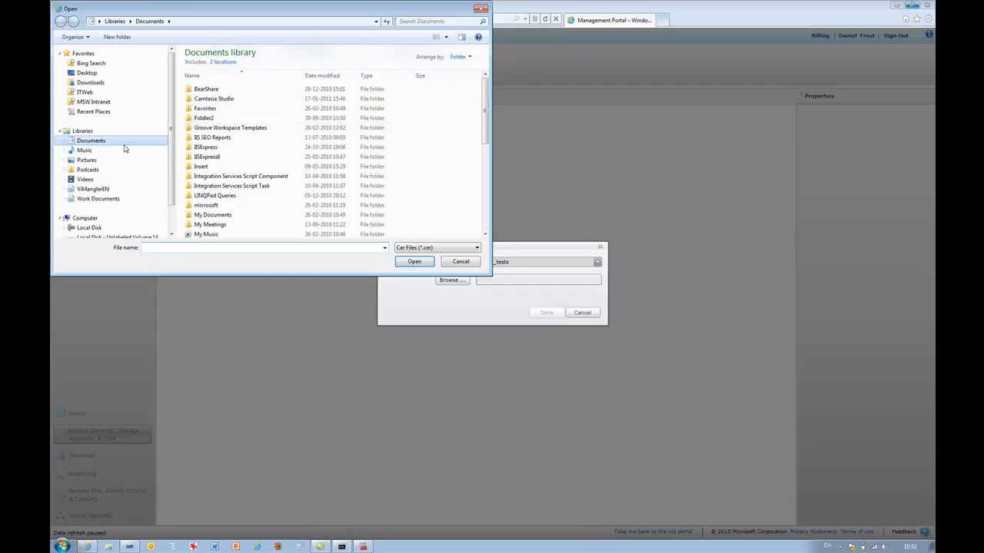
click(86, 73)
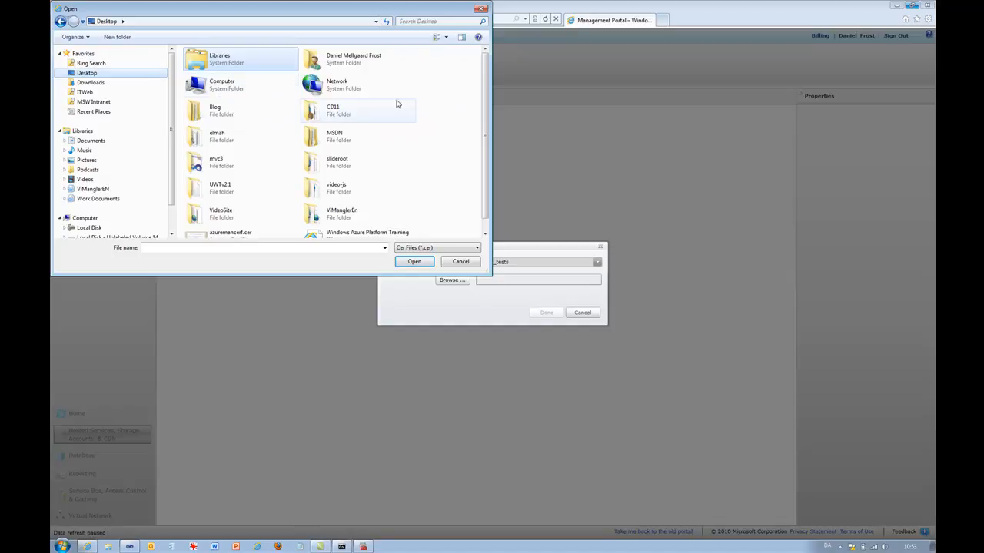
scroll(486, 115, down, 1)
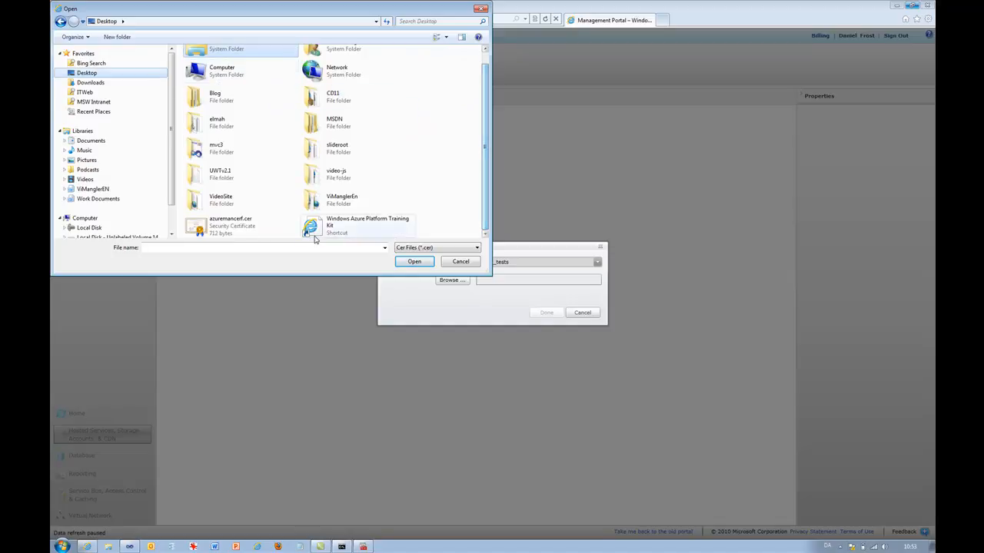
double_click(221, 227)
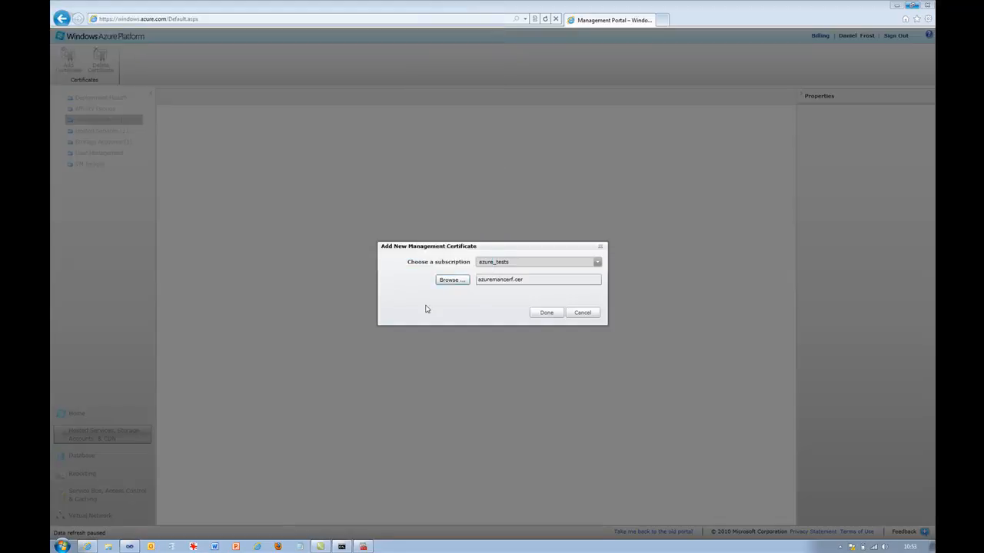
- Confirm adding the management certificate to the portal and return to the portal window
click(546, 313)
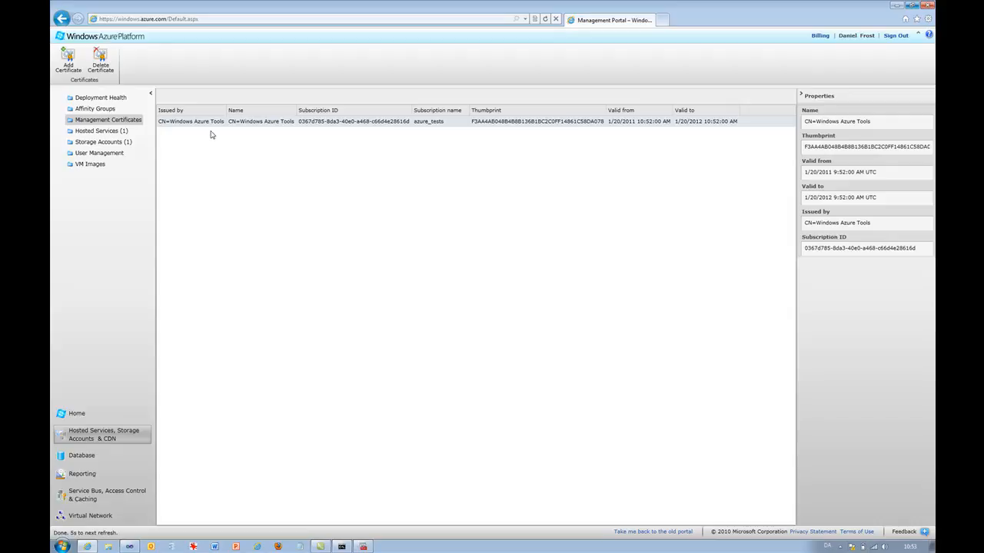
key(alt+Tab)
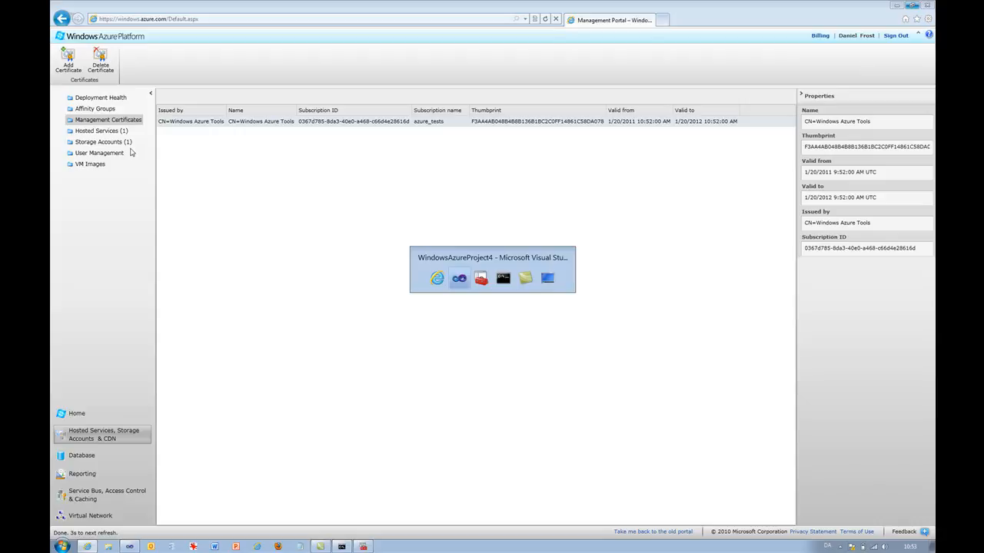
key(alt+Tab)
key(alt+Tab)
key(alt+Tab)
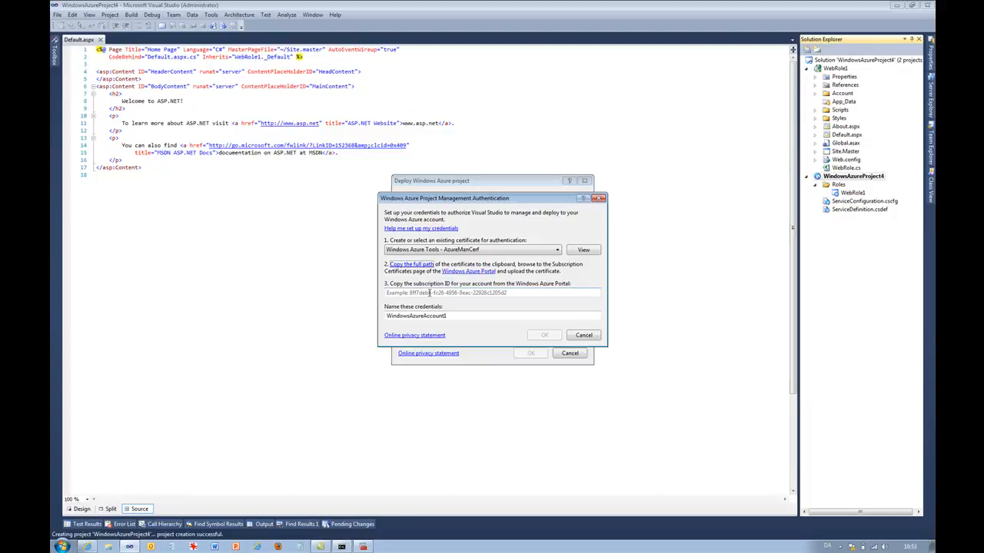
key(alt+Tab)
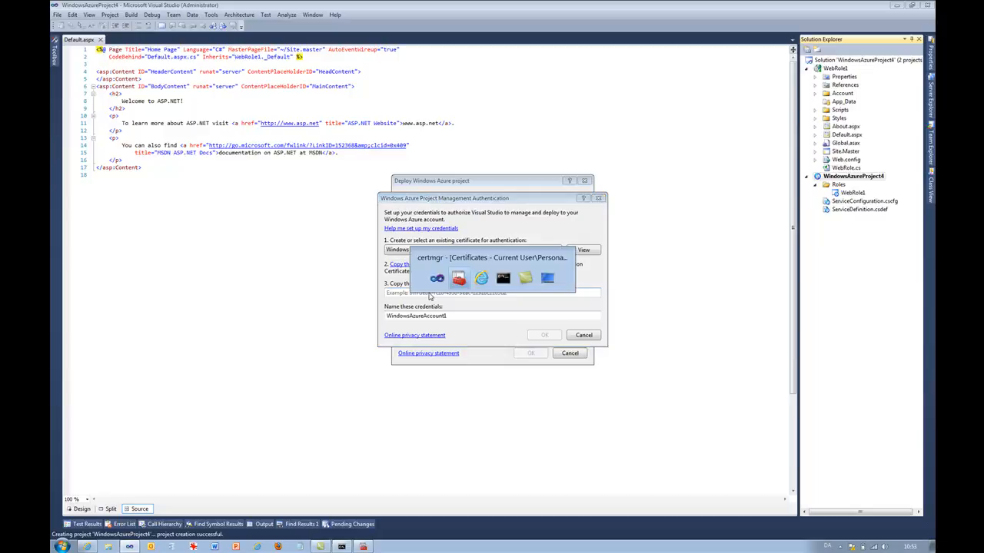
key(alt+Tab)
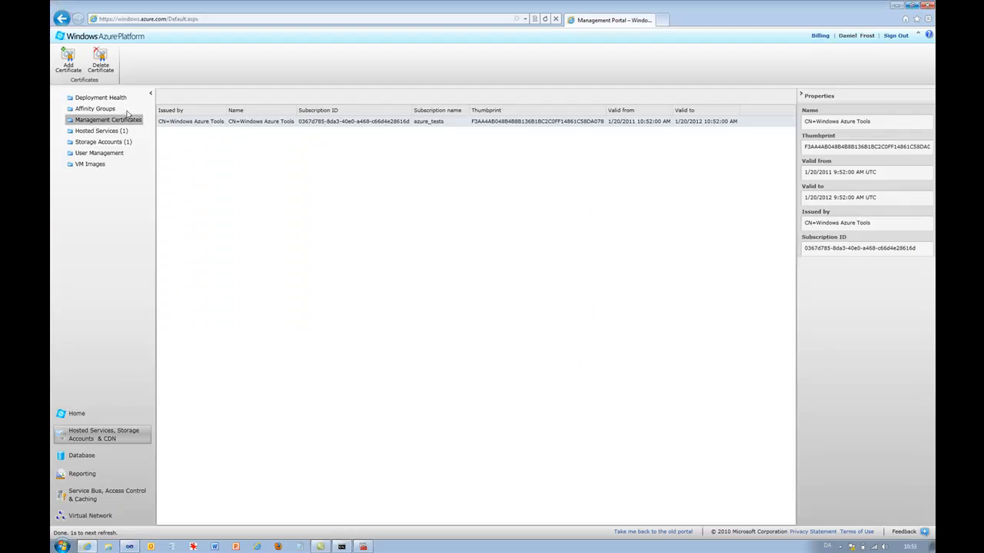
click(96, 153)
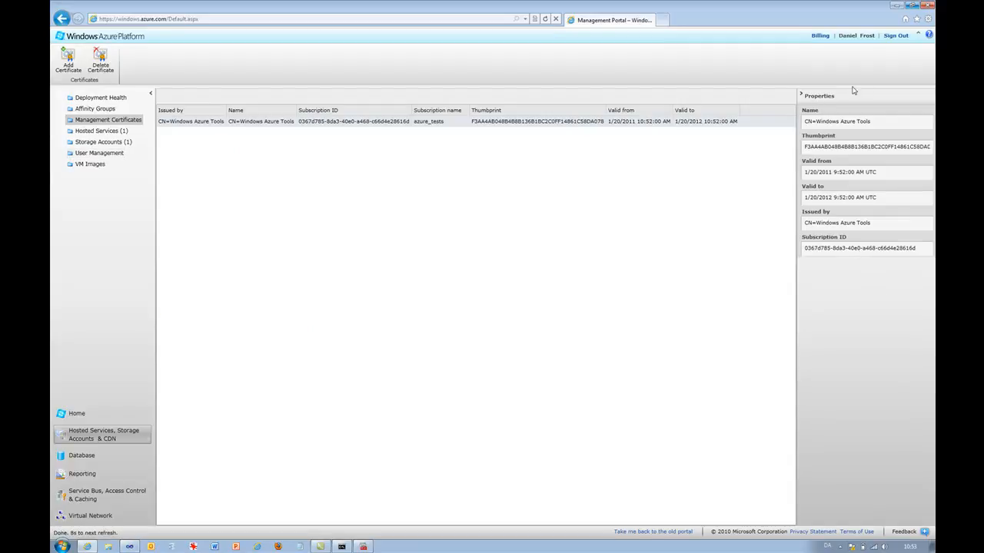
click(801, 94)
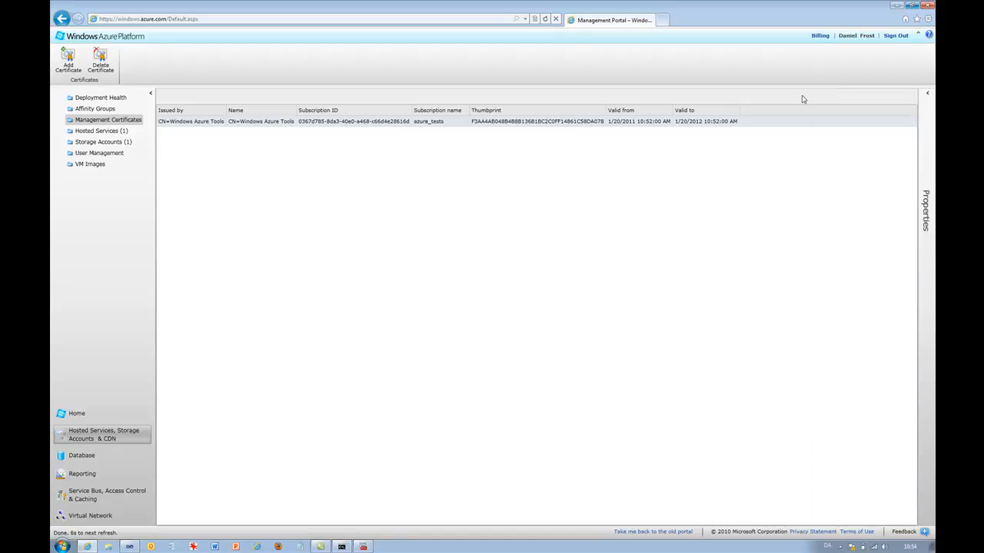
click(928, 94)
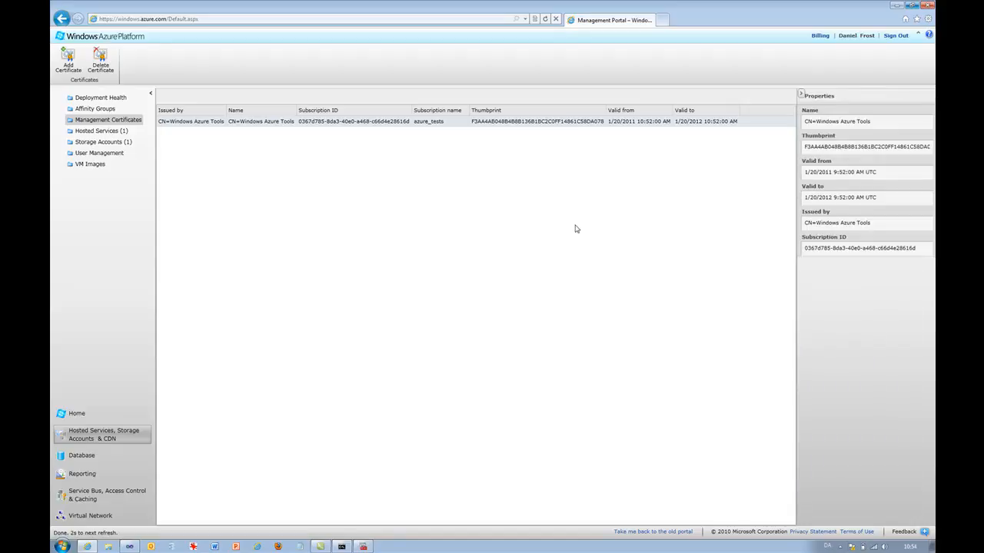
- Open the hosted services and copy the azure_tests subscription properties to the clipboard, allowing clipboard access
click(108, 130)
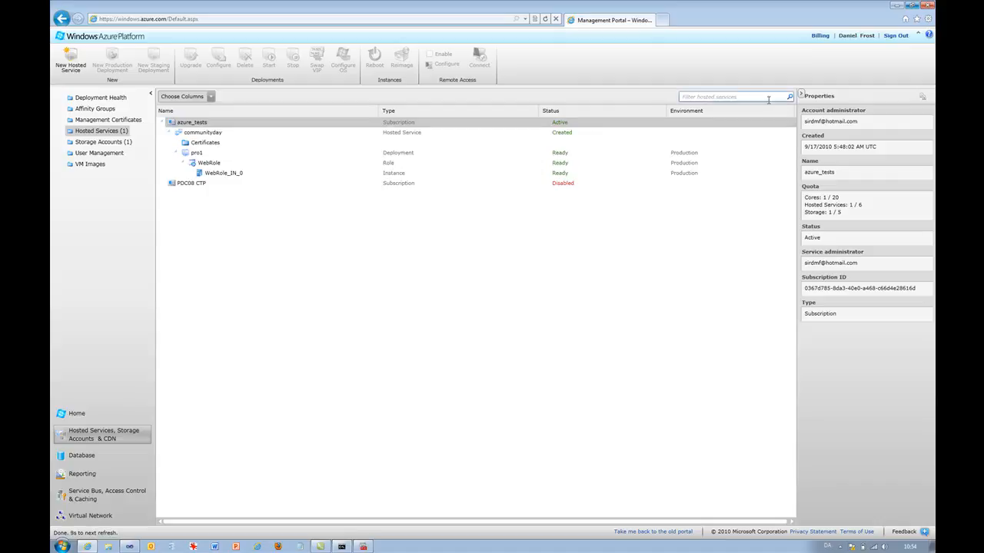
click(923, 100)
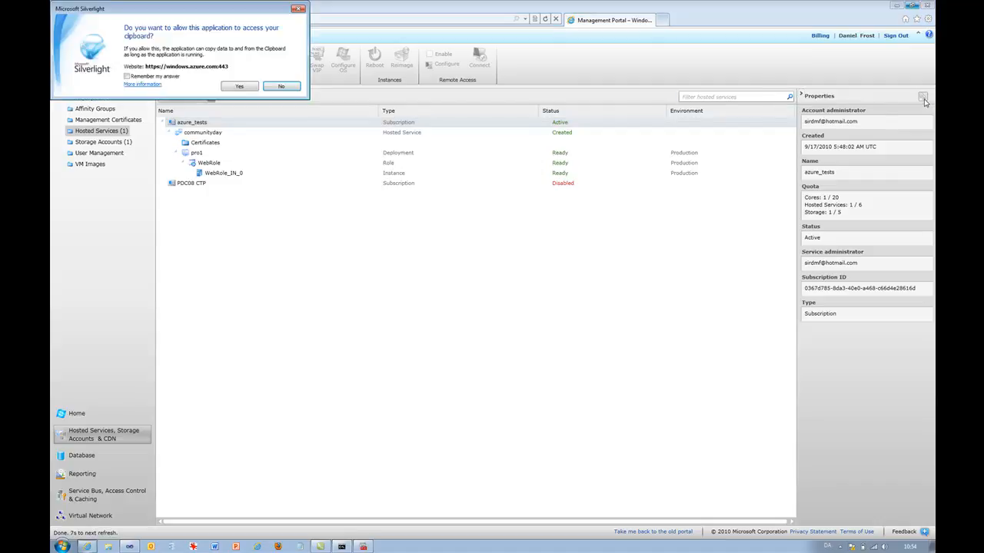
click(253, 90)
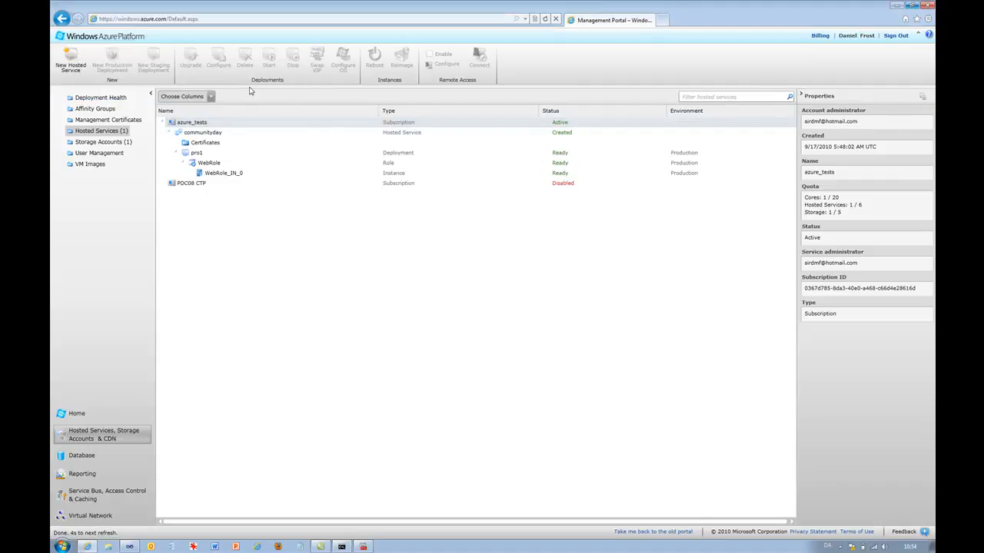
- Select and copy the subscription ID from the properties pasted into Notepad, then minimize Notepad
click(300, 546)
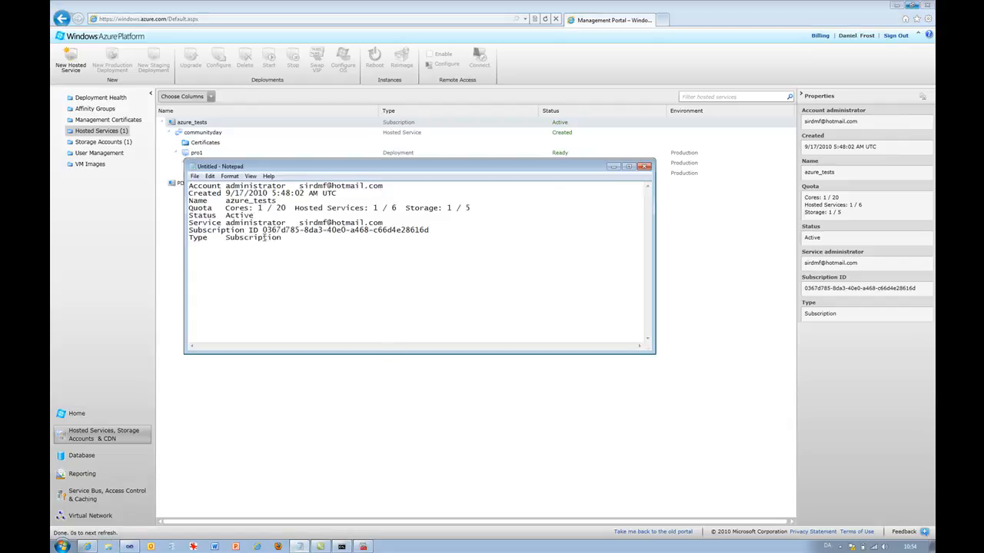
drag(263, 230, 429, 231)
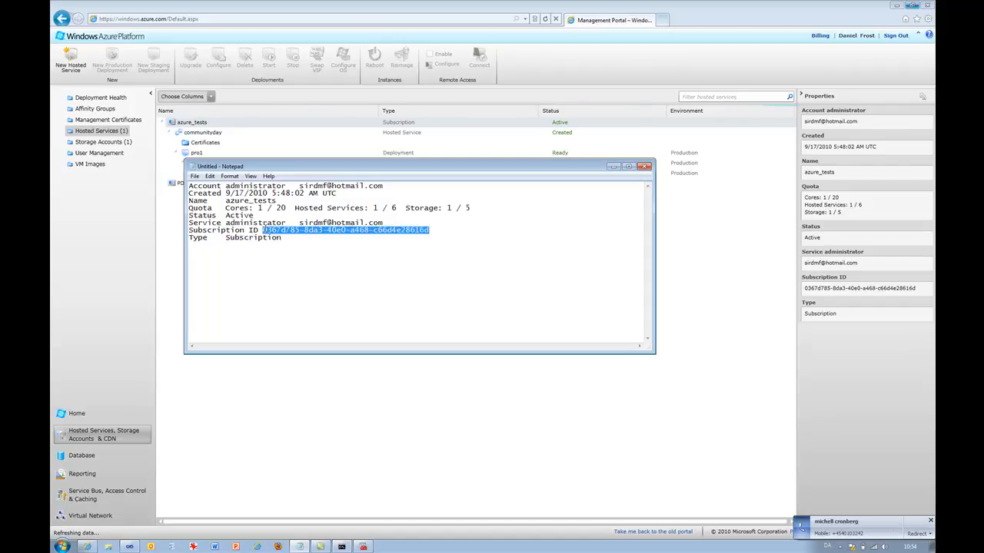
click(929, 523)
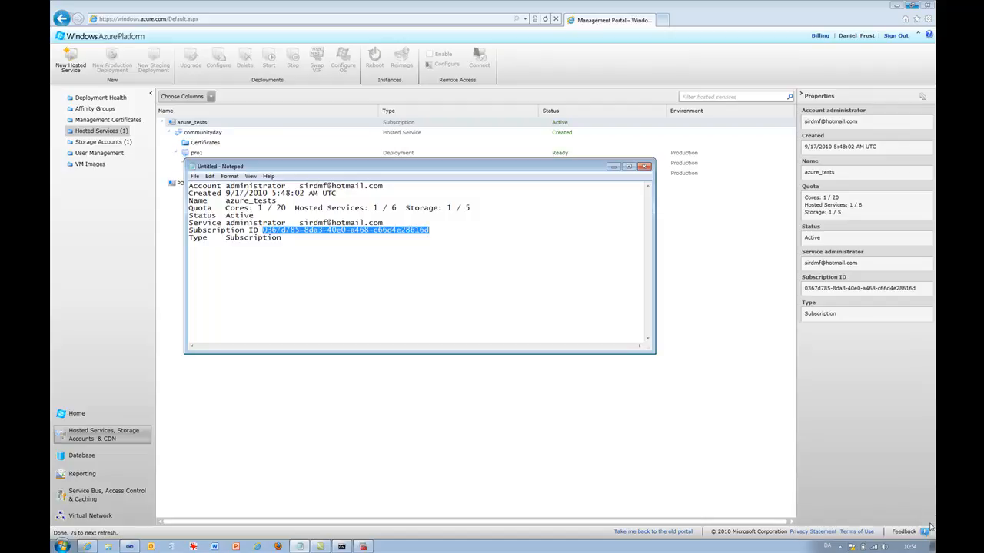
click(612, 167)
- Paste the subscription ID into the Visual Studio authentication dialog and confirm the WindowsAzureAccount1 credentials
key(alt+Tab)
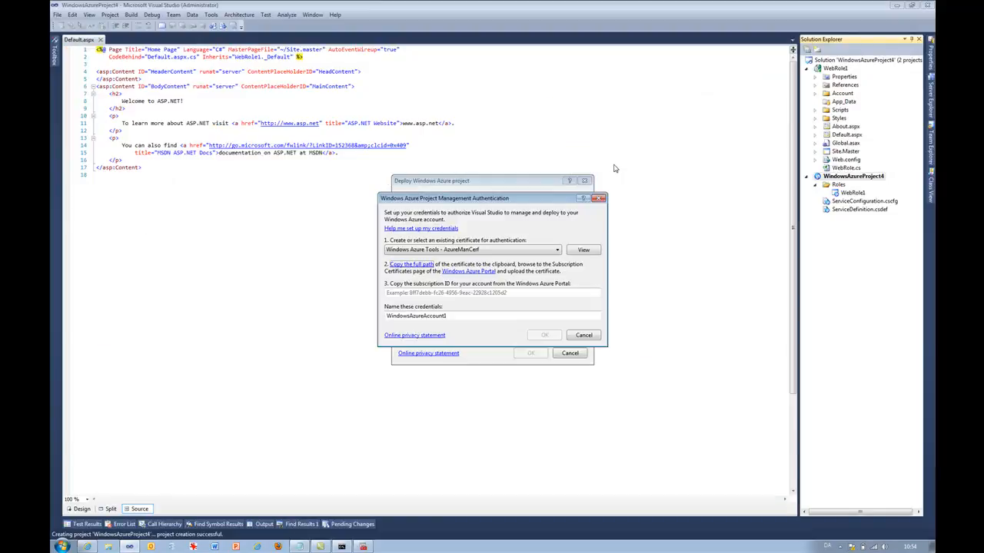
click(513, 292)
key(ctrl+v)
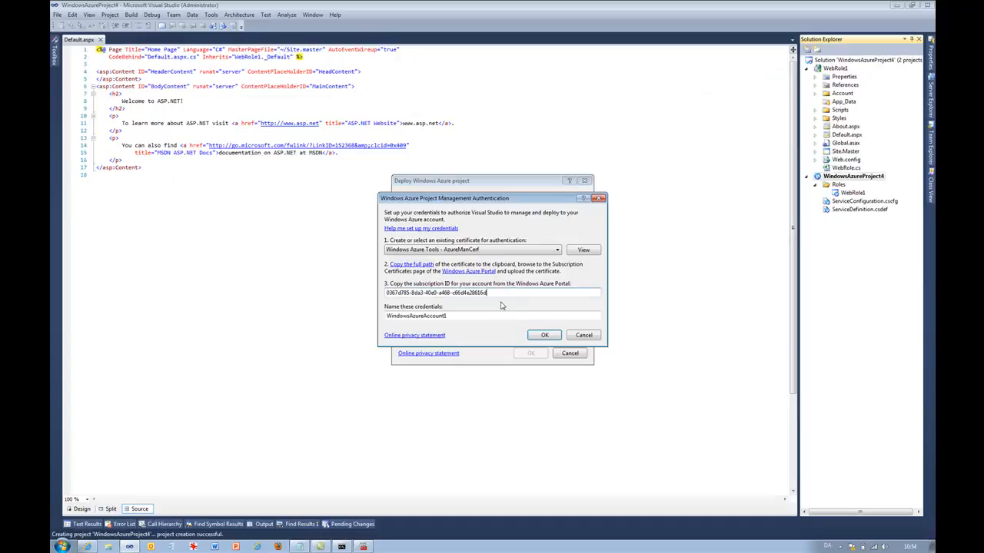
key(Tab)
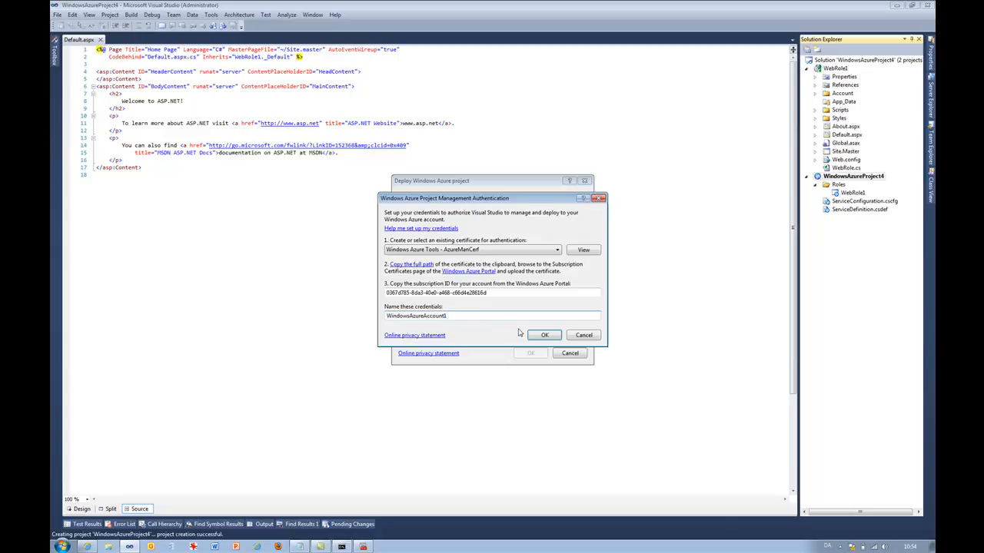
click(535, 337)
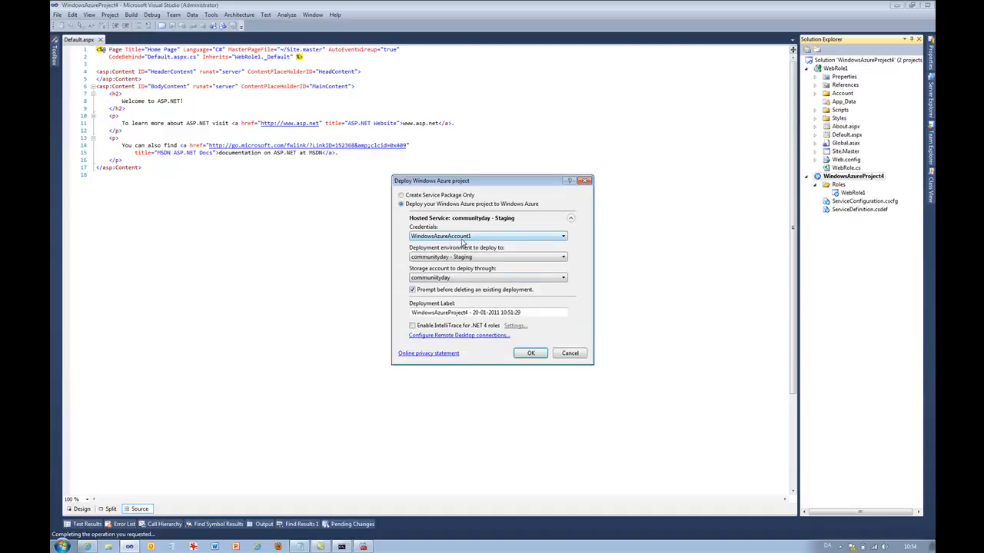
- Deploy the project to the communityday - Staging environment through the communityday storage account
click(470, 261)
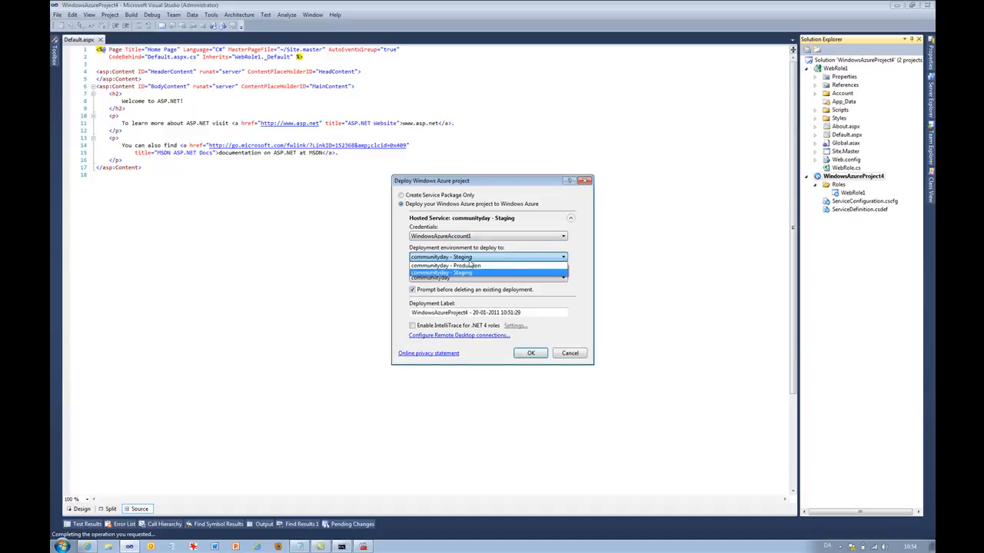
click(469, 262)
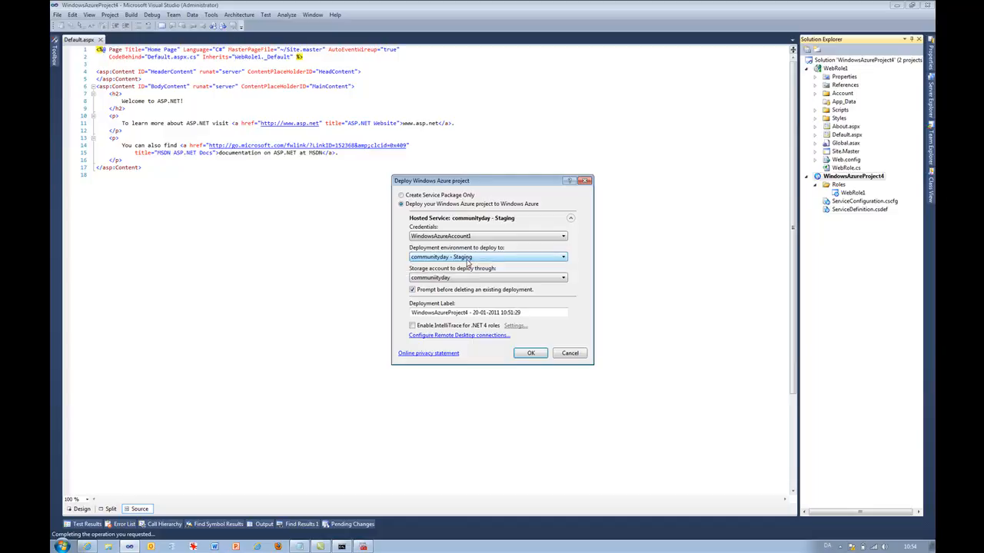
click(468, 261)
click(466, 261)
click(466, 260)
click(465, 260)
click(465, 261)
click(463, 262)
click(460, 264)
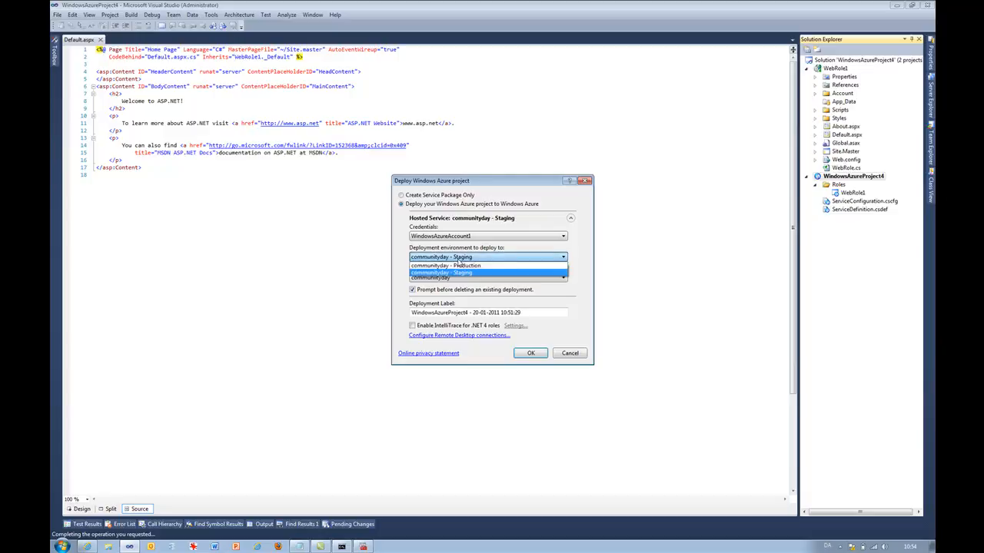
click(459, 262)
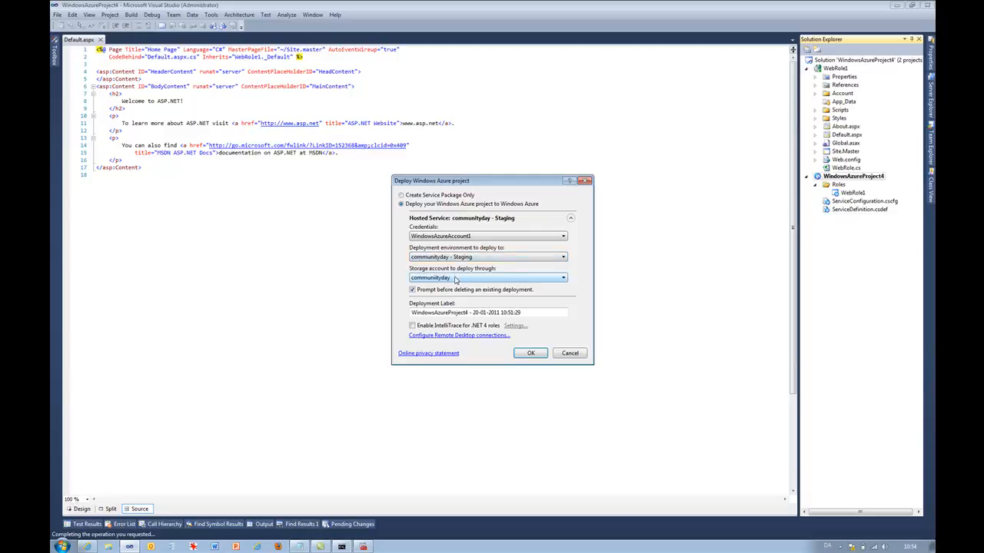
click(452, 263)
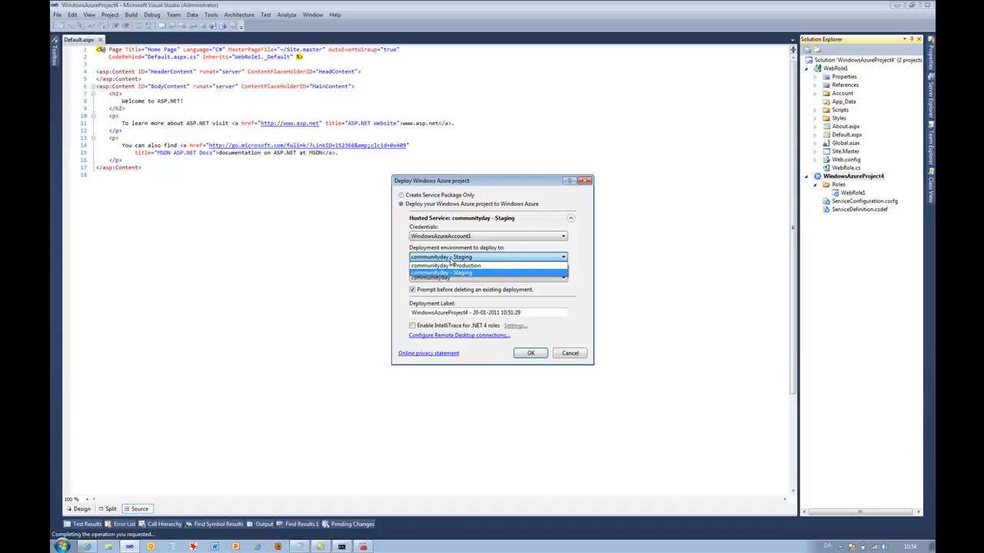
click(451, 261)
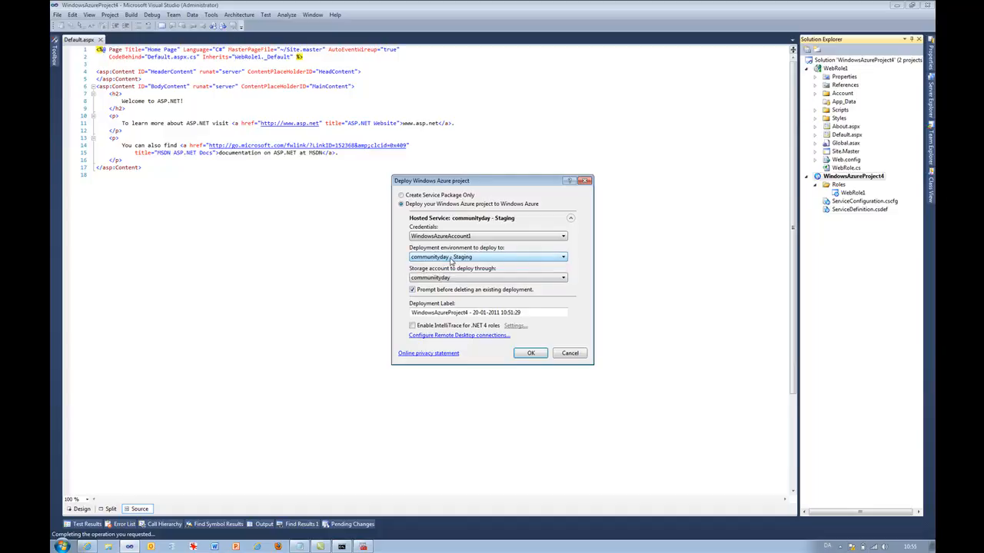
click(449, 280)
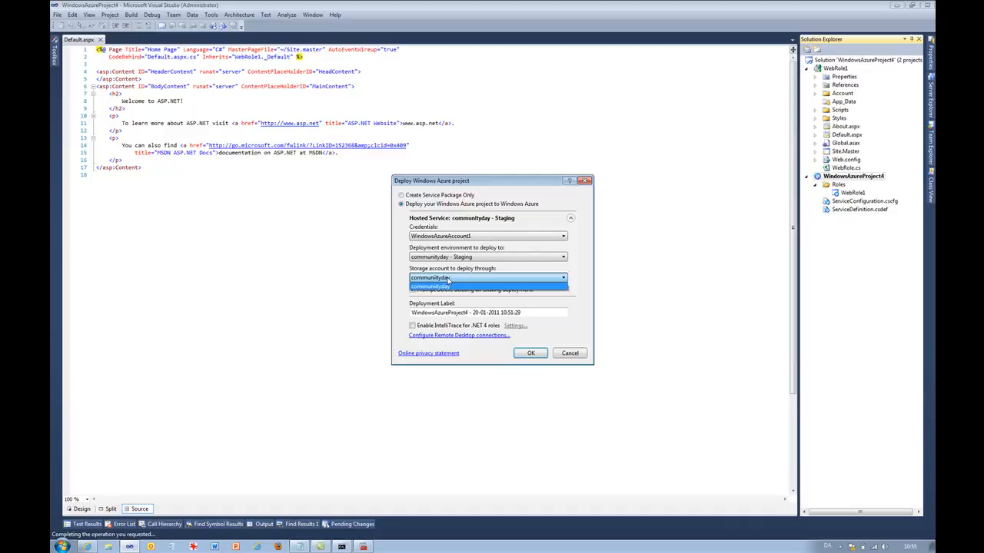
click(449, 280)
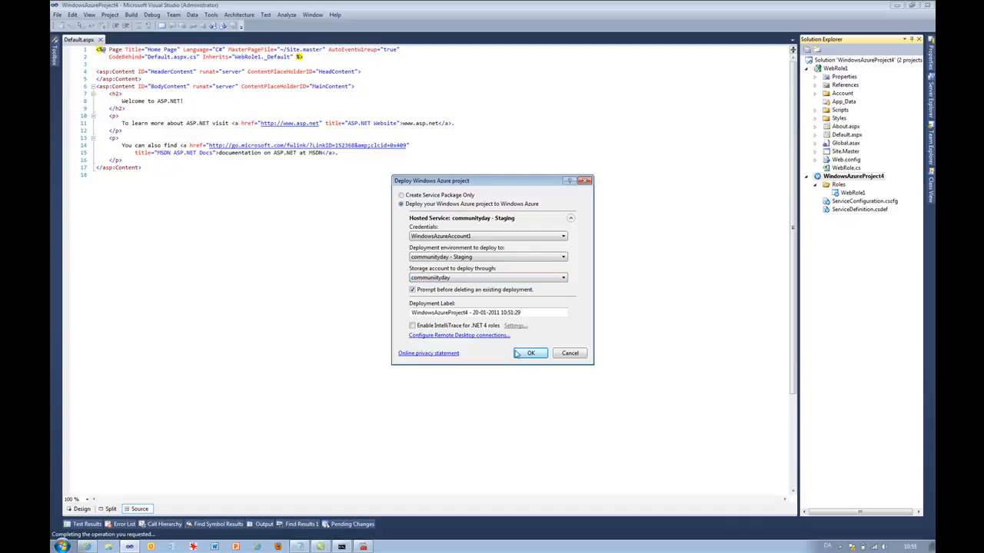
click(522, 353)
- Start a new hosted service set to Do not deploy, named AzureVmTest with URL prefix AzureVmTest
key(alt+Tab)
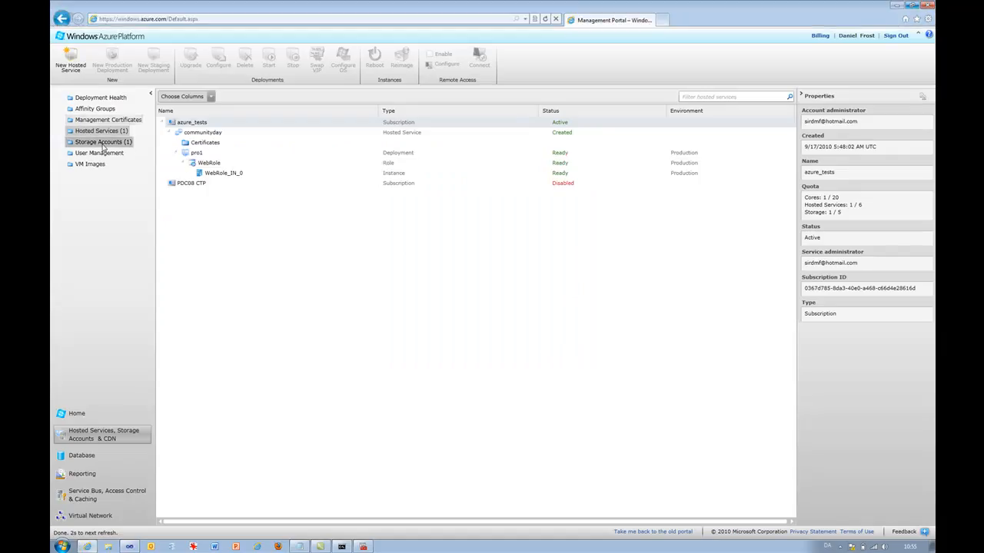
click(70, 61)
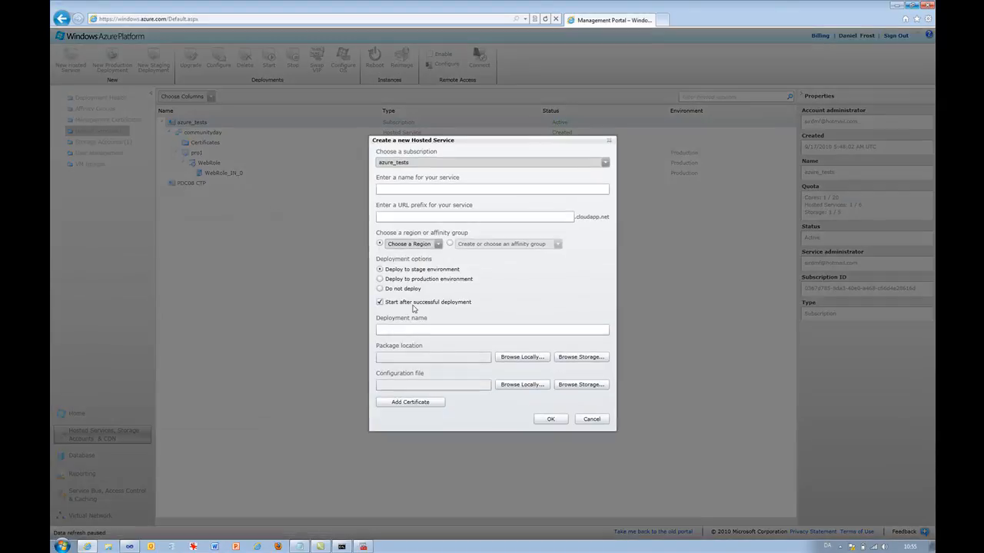
click(400, 290)
click(405, 190)
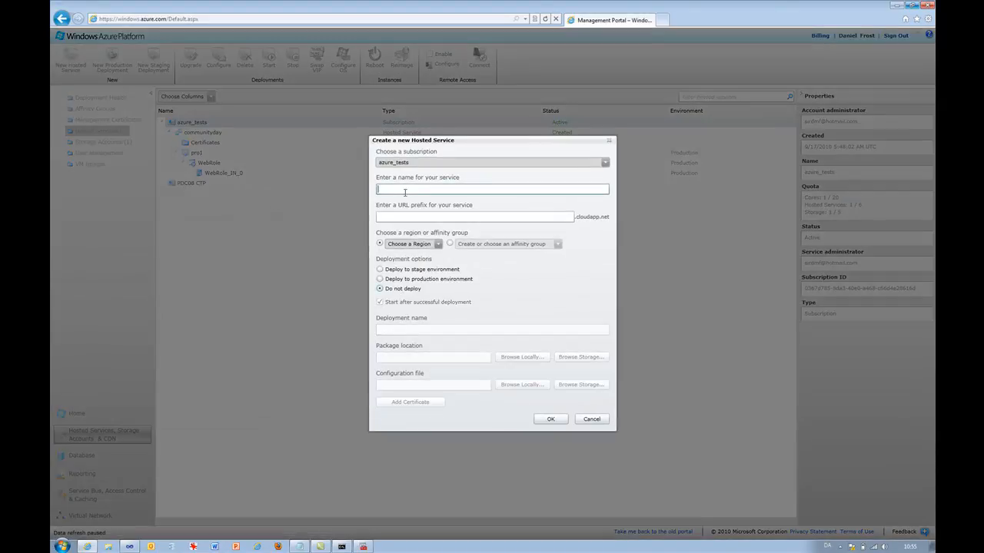
text(AzureVmTest)
key(ctrl+a)
key(Tab)
text(AzureVmTest)
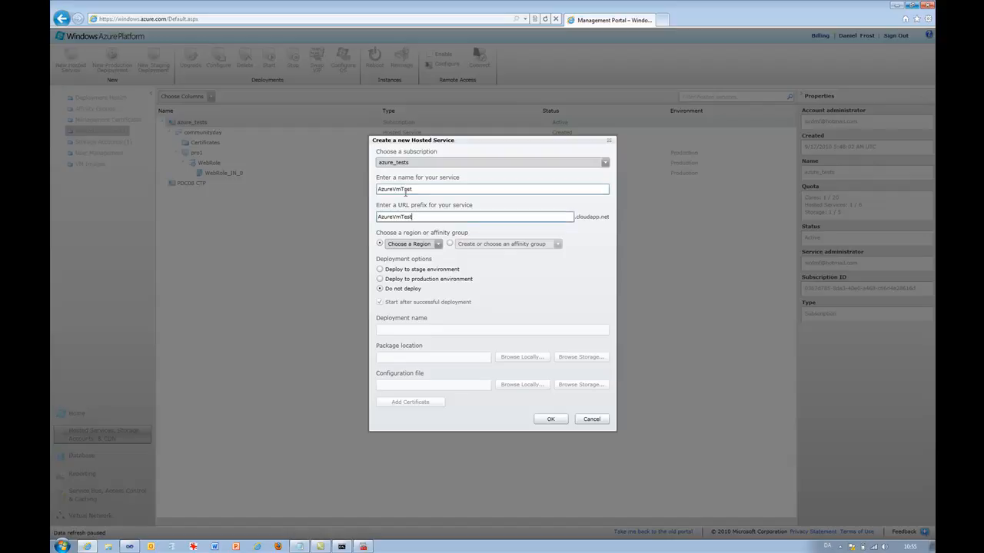
- Choose North Europe as the region and create the hosted service
click(396, 246)
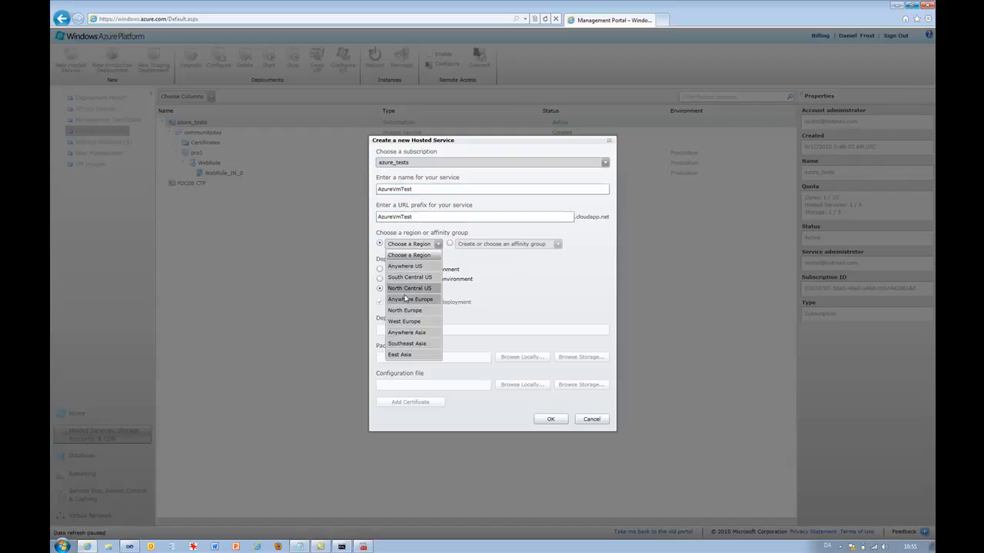
click(403, 311)
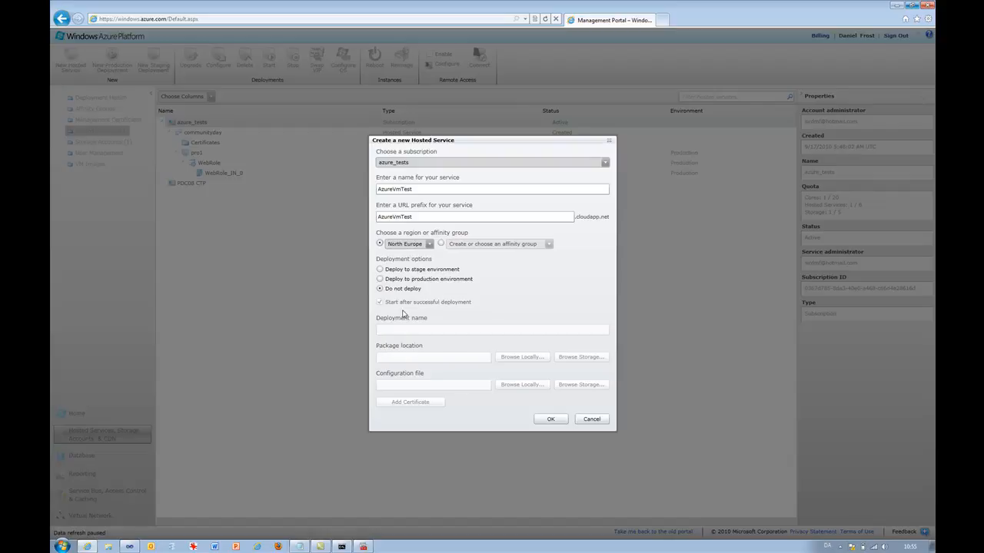
click(550, 420)
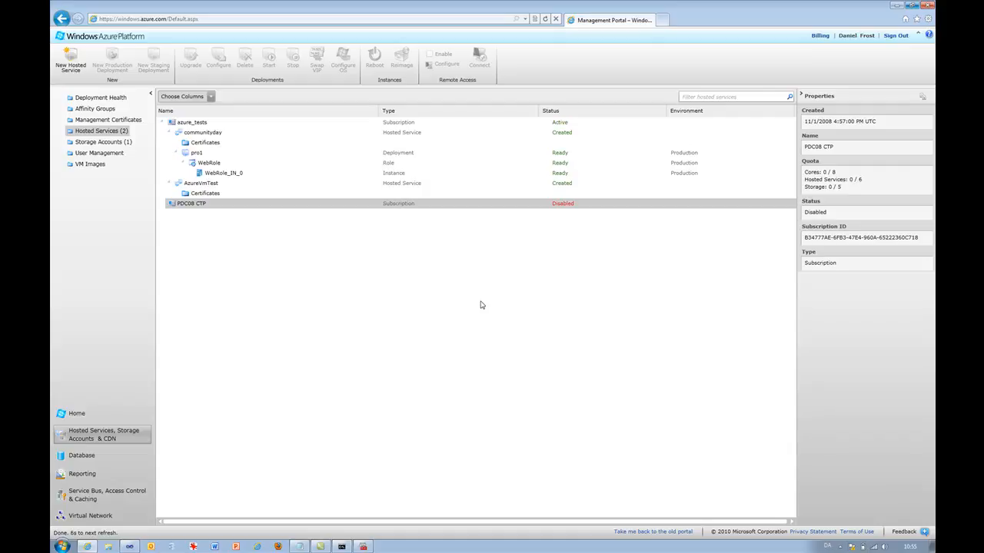
- Inspect the AzureVmTest hosted service's properties and switch back to Visual Studio
click(202, 186)
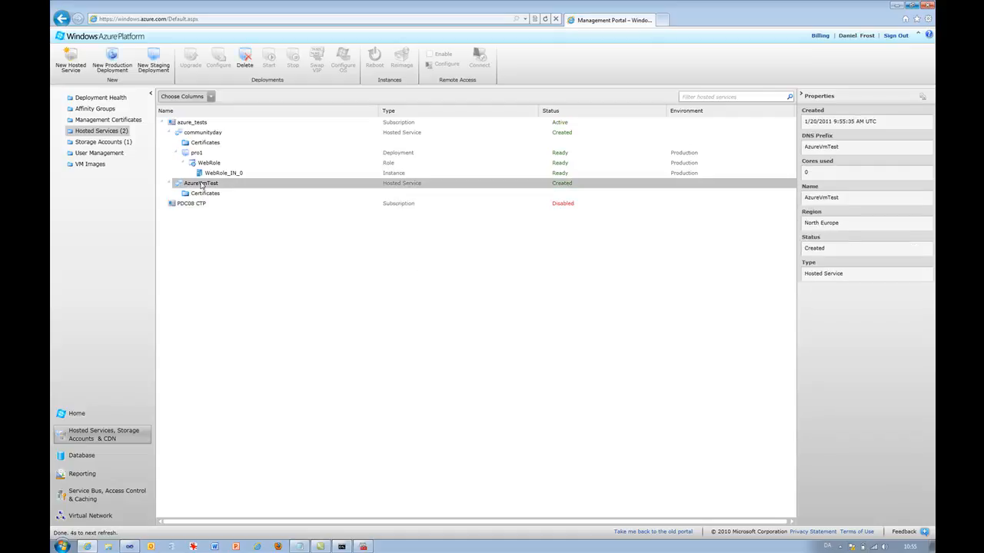
key(alt+Tab)
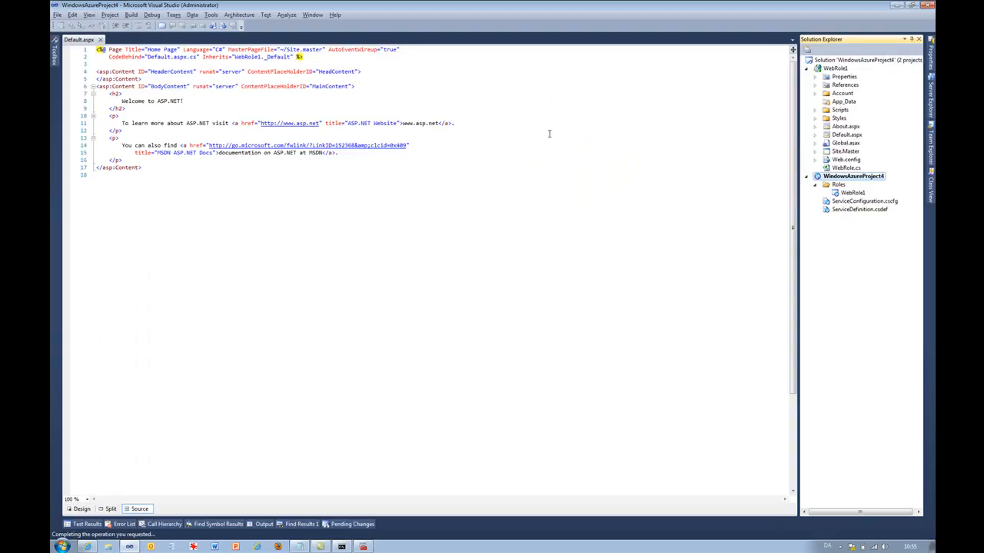
- Open Publish for the Azure project and pick WindowsAzureAccount1 credentials with the AzureVmTest - Production environment
right_click(844, 180)
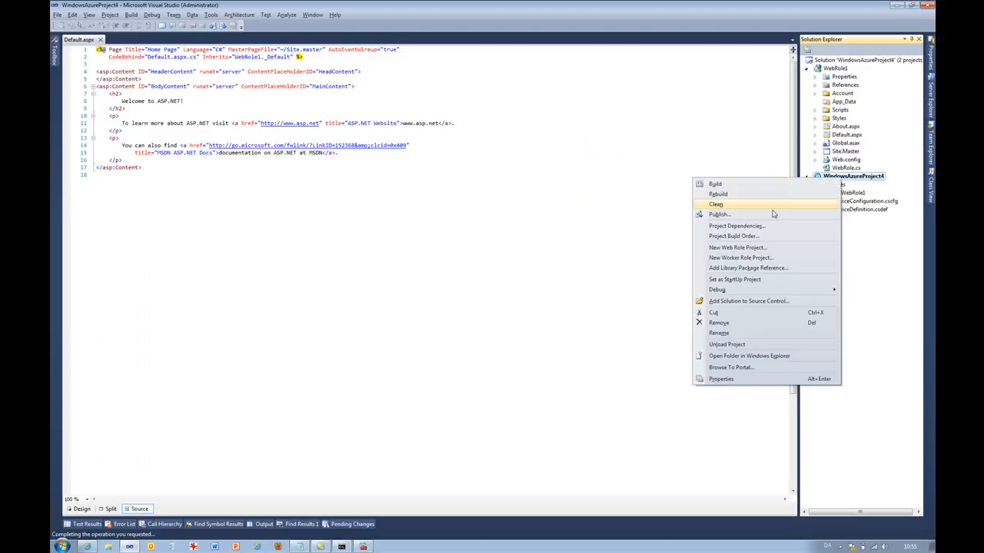
click(765, 219)
click(501, 235)
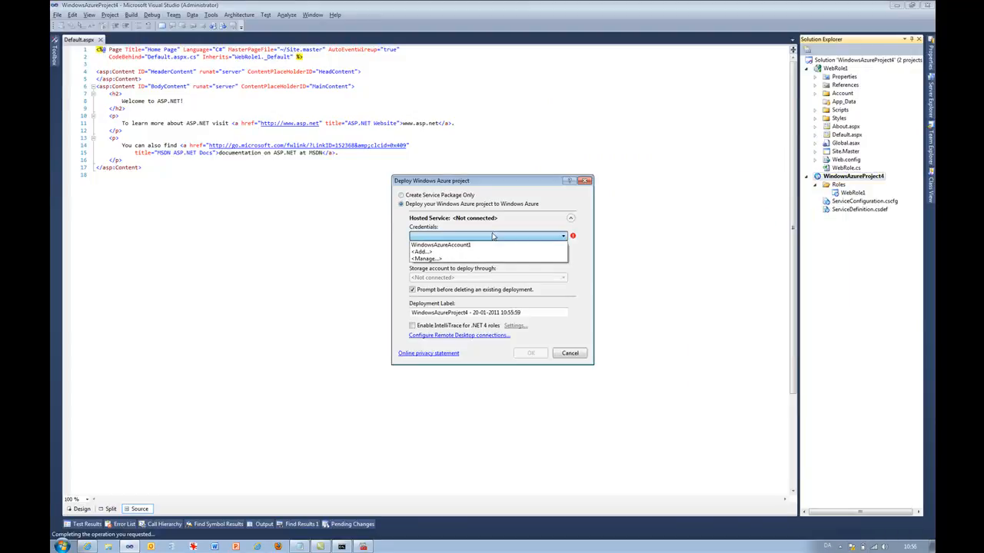
click(472, 245)
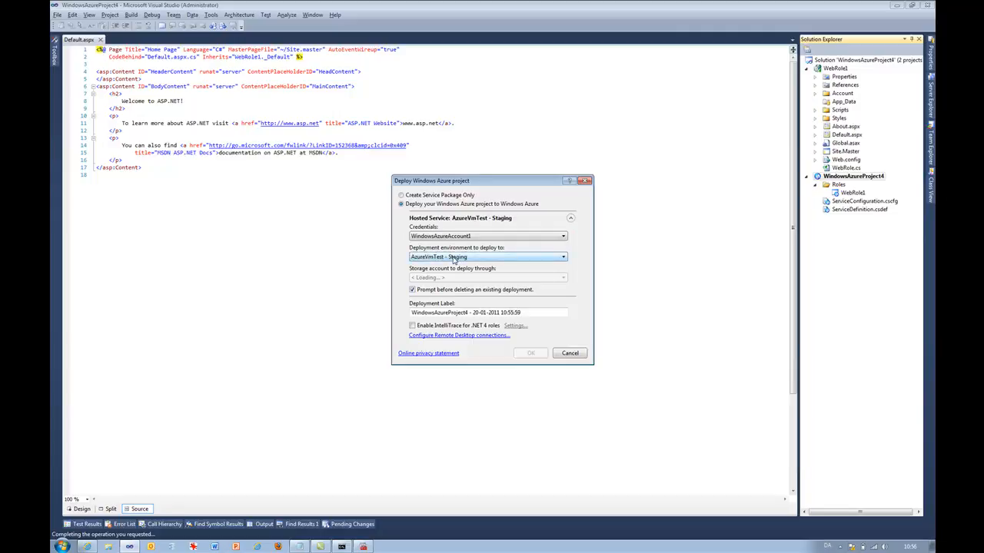
click(452, 258)
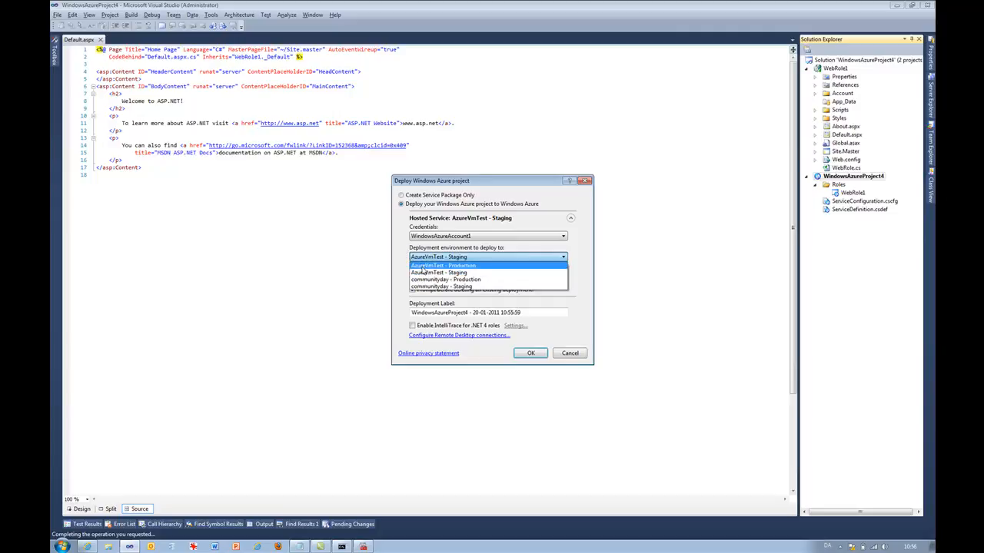
click(422, 267)
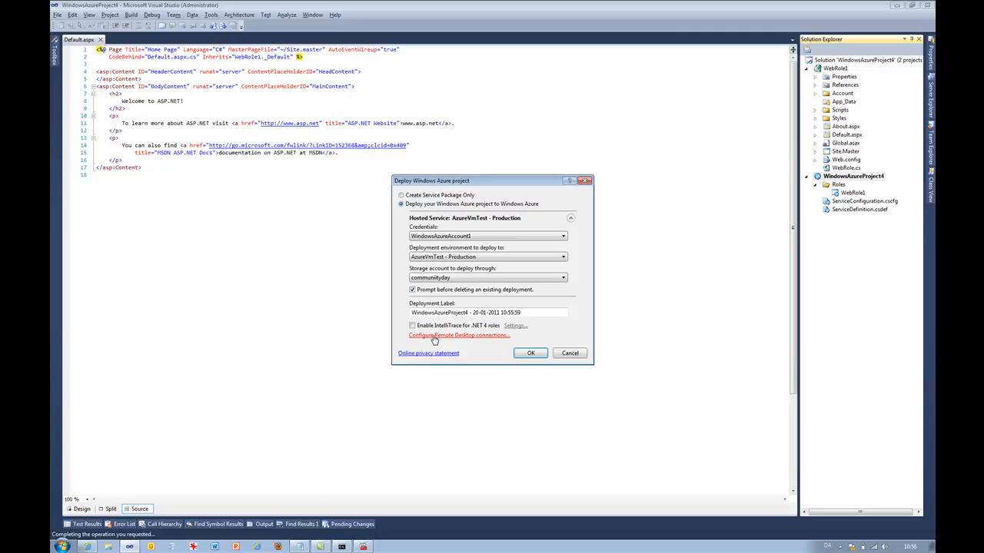
- Enable remote desktop connections for all roles and create a new certificate named azureRdpCert
click(435, 339)
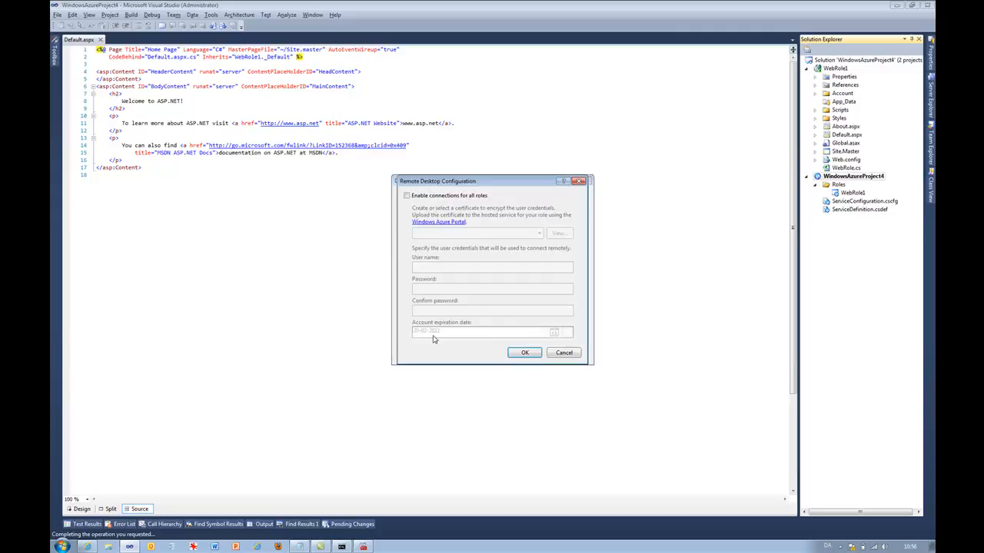
click(407, 196)
click(458, 234)
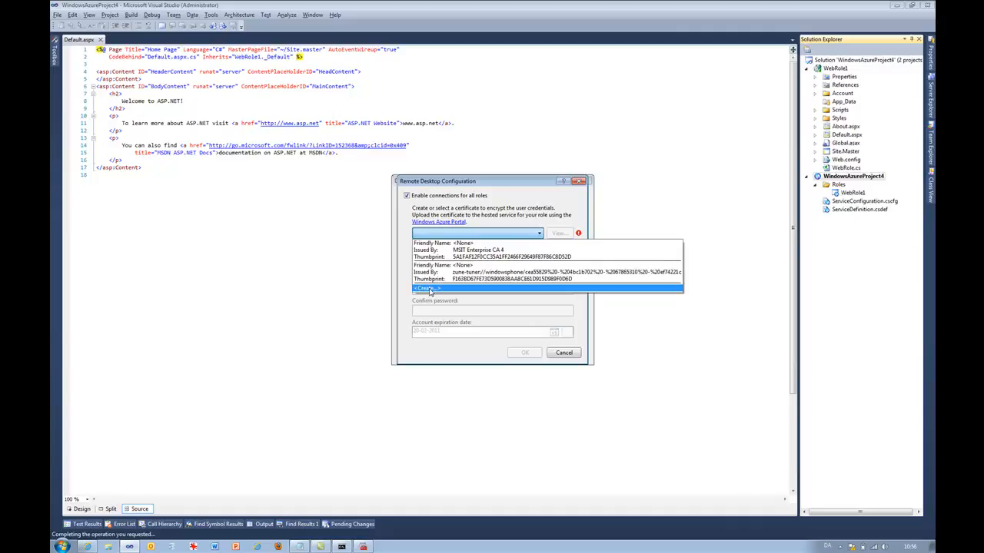
click(429, 289)
text(azureRdpCer)
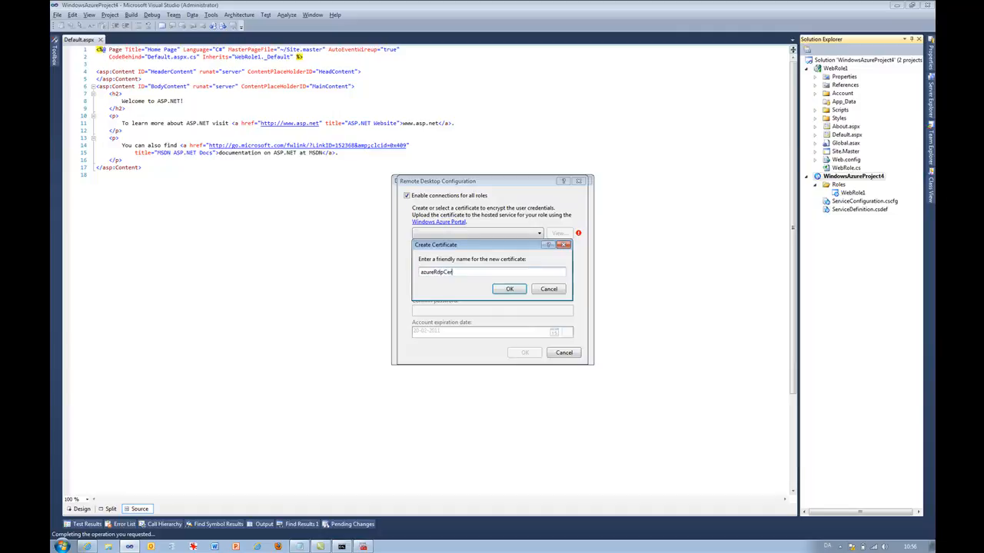
text(t)
click(500, 290)
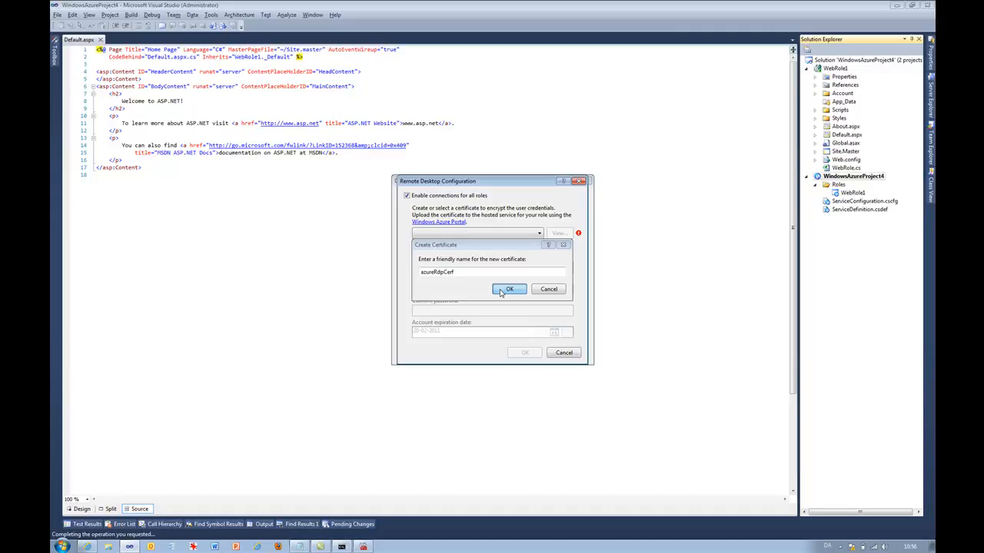
- Enter the remote desktop user name, password and password confirmation, and confirm the configuration
click(478, 268)
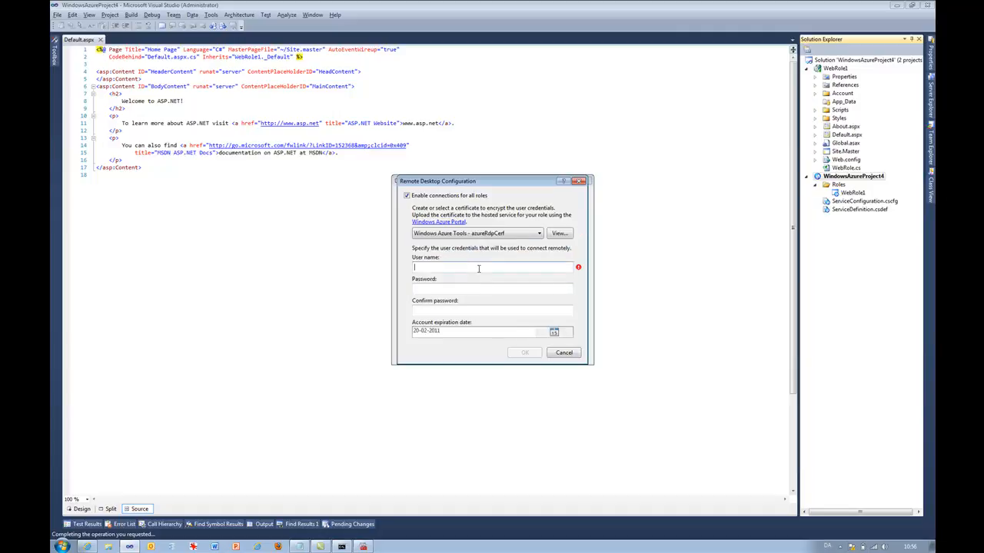
text(danielmf)
key(Tab)
text(•••••••••)
key(Tab)
text(••••••)
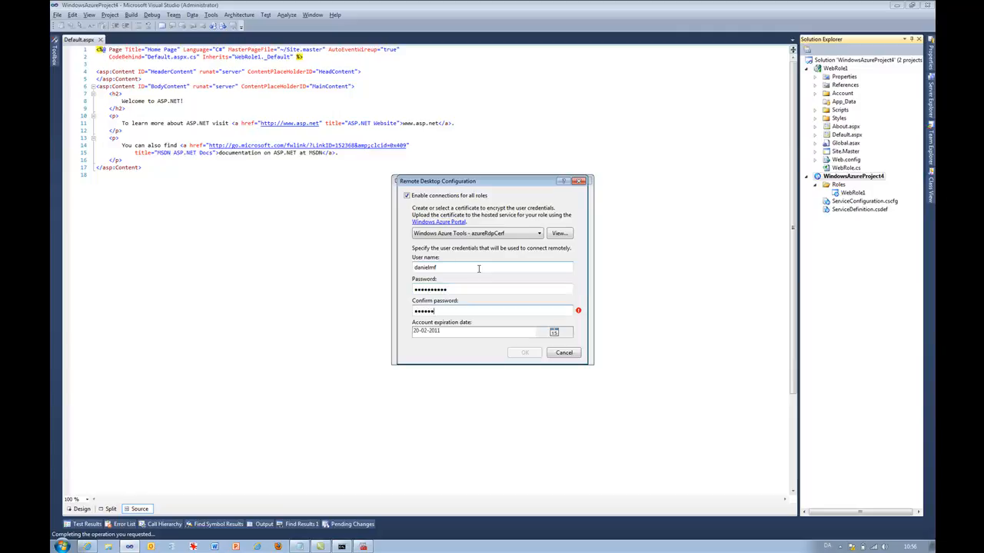
text(••)
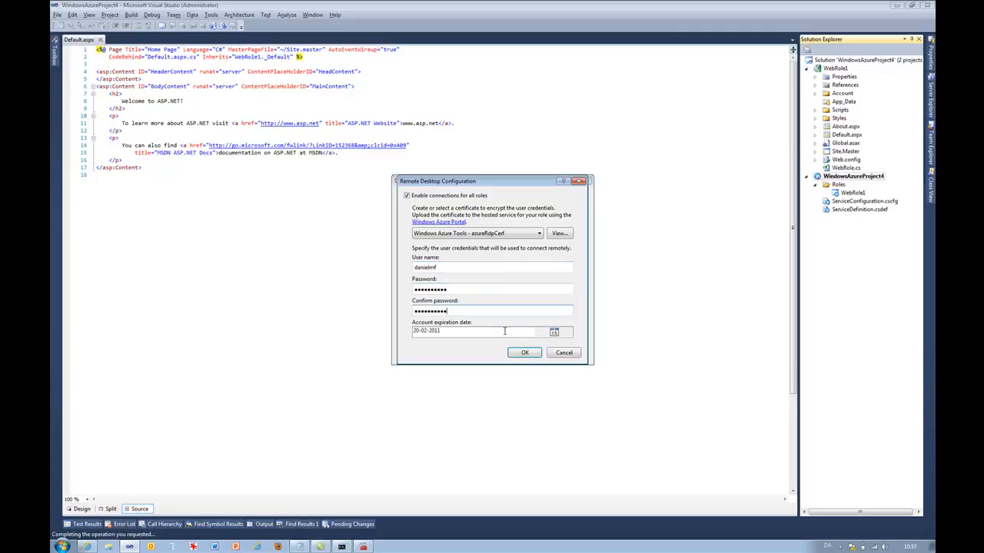
click(526, 353)
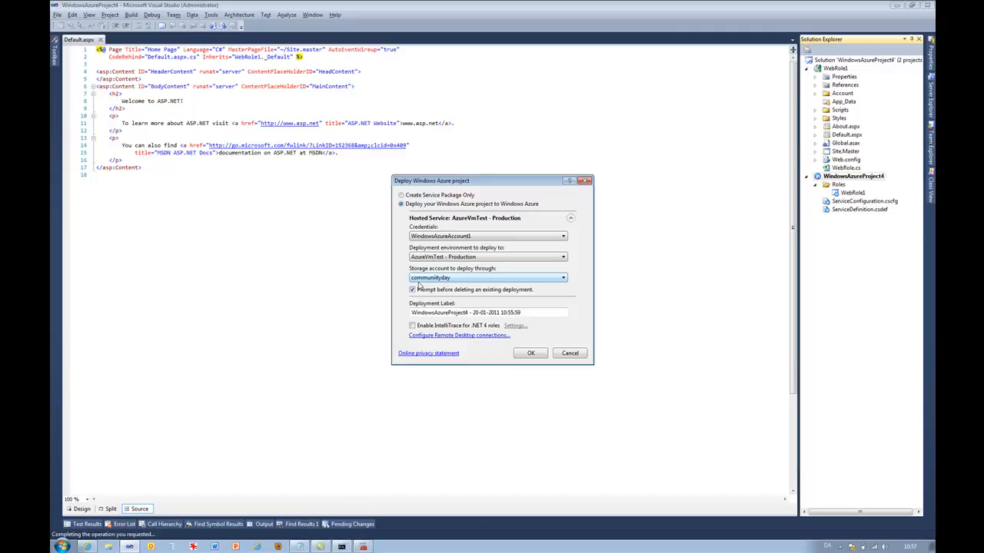
- Switch to Certificate Manager, refresh the personal certificates and start exporting the azureRdpCert certificate
click(364, 547)
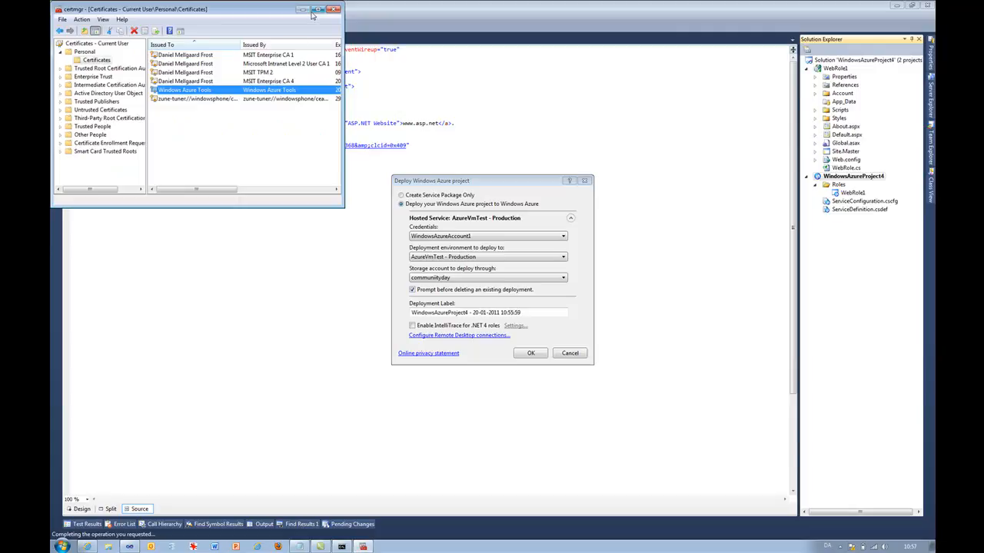
click(319, 9)
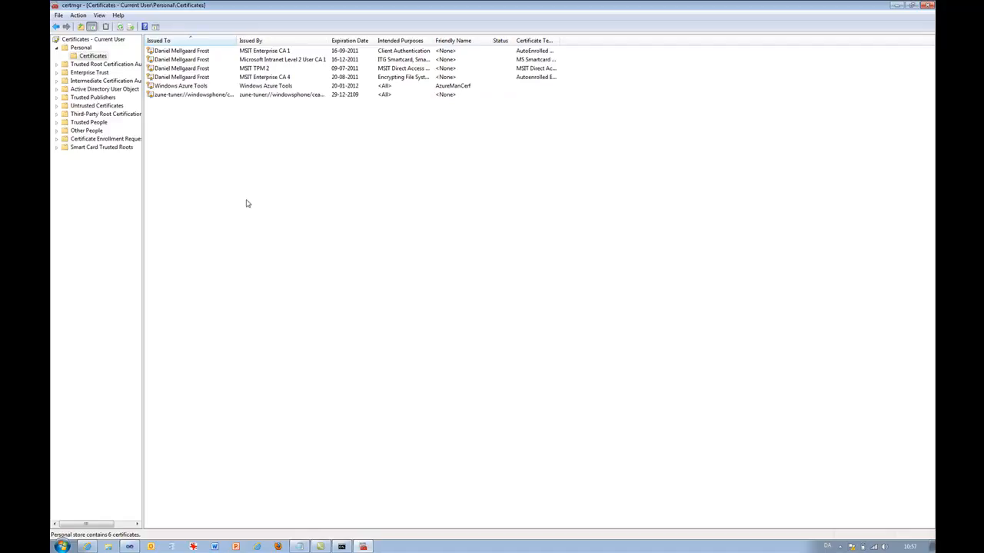
key(F5)
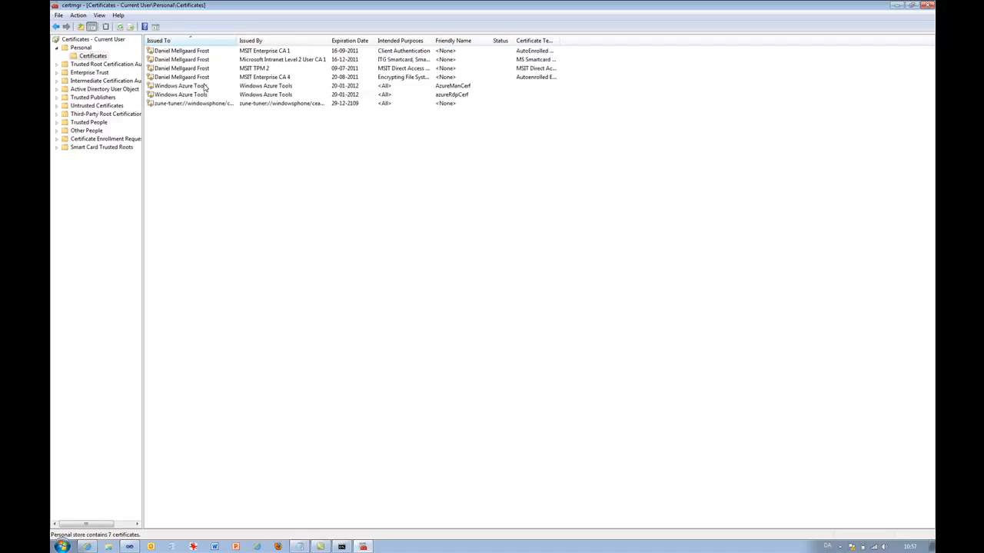
click(175, 96)
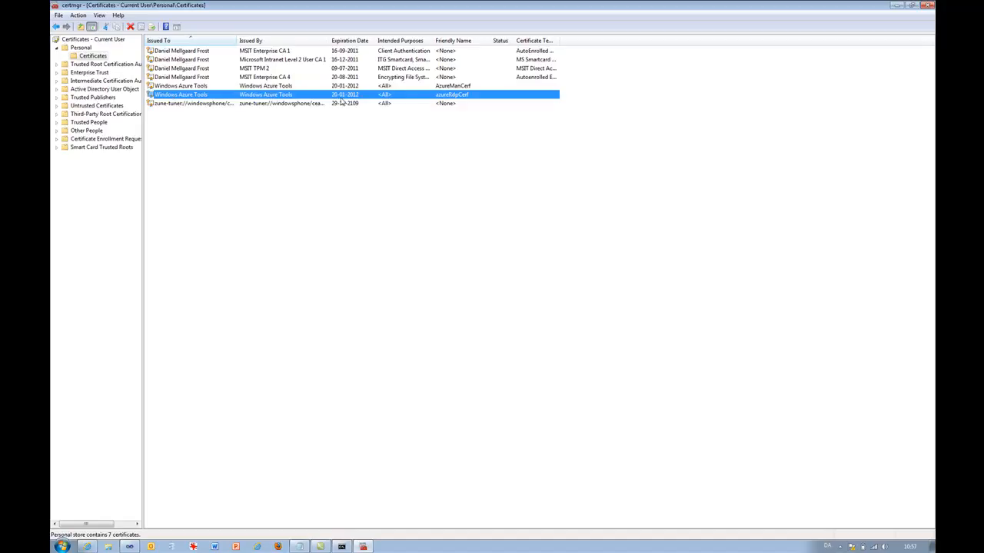
right_click(190, 95)
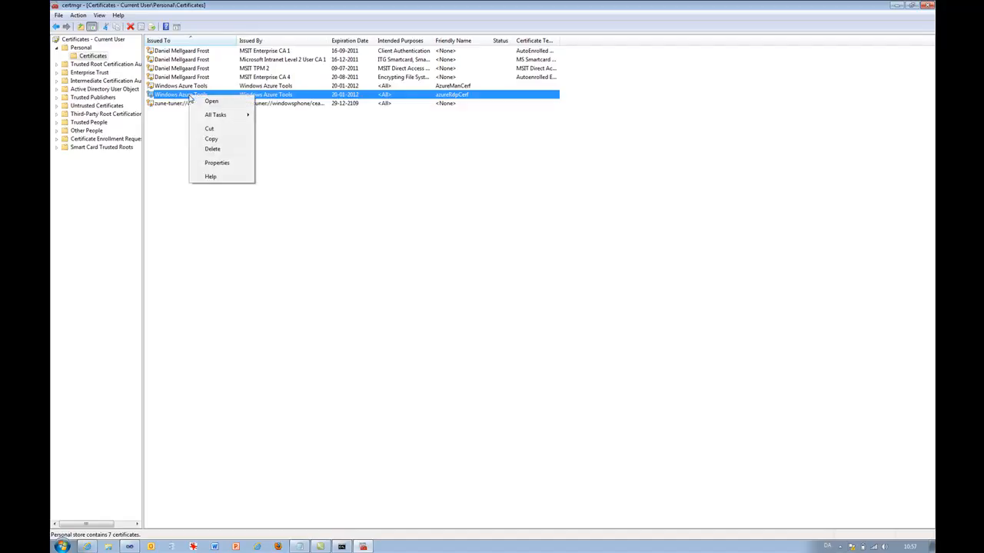
mouse_move(209, 114)
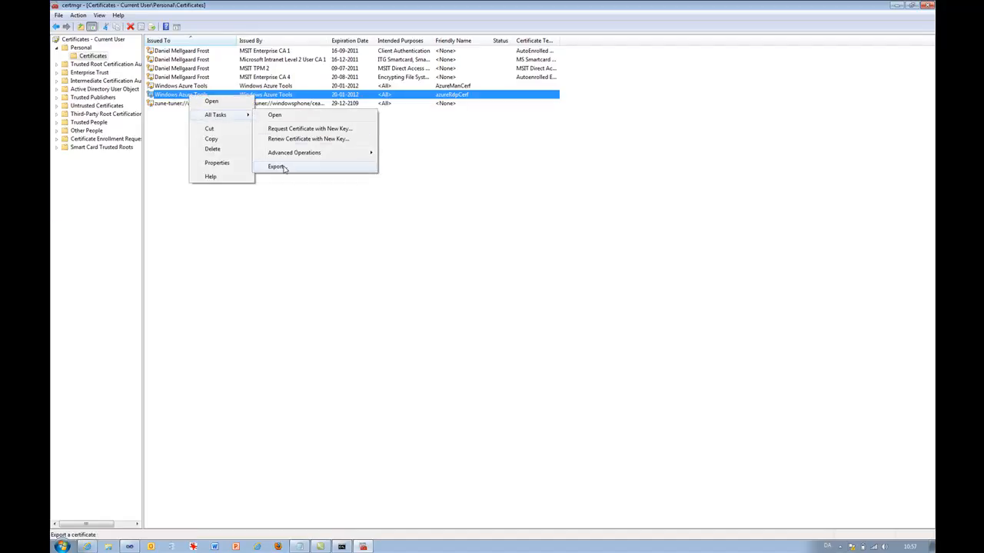
click(285, 169)
click(237, 206)
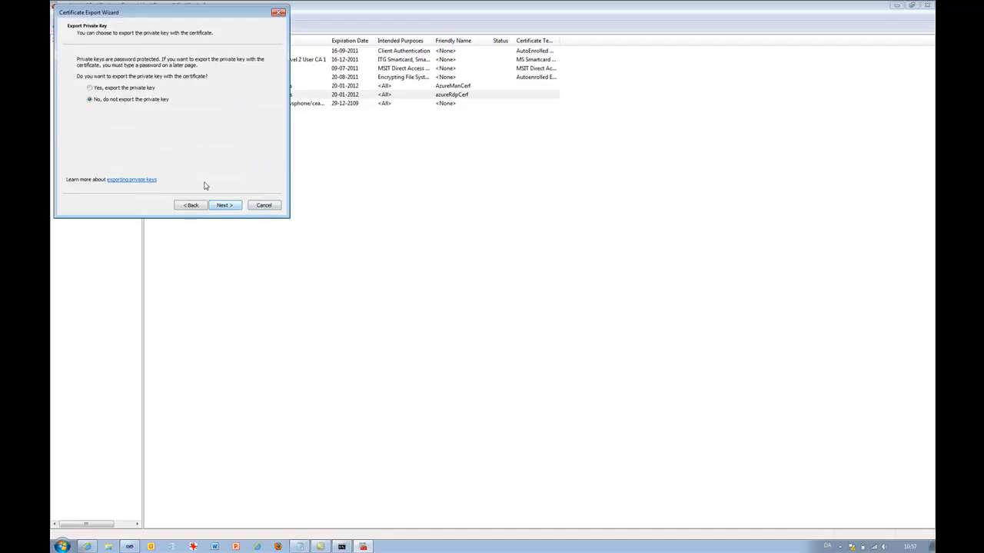
- Choose to export the private key in Personal Information Exchange - PKCS #12 (.PFX) format
click(220, 206)
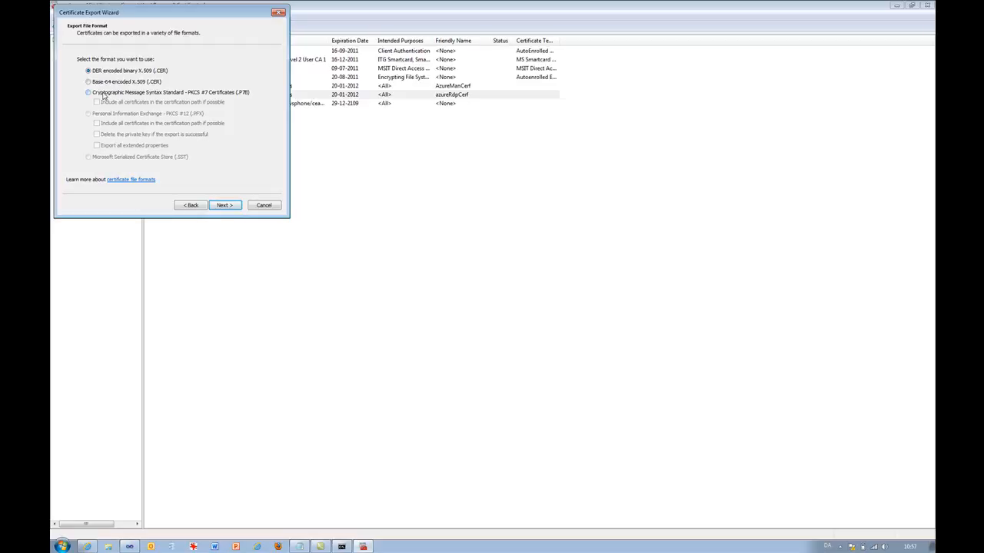
click(105, 94)
click(98, 74)
click(185, 208)
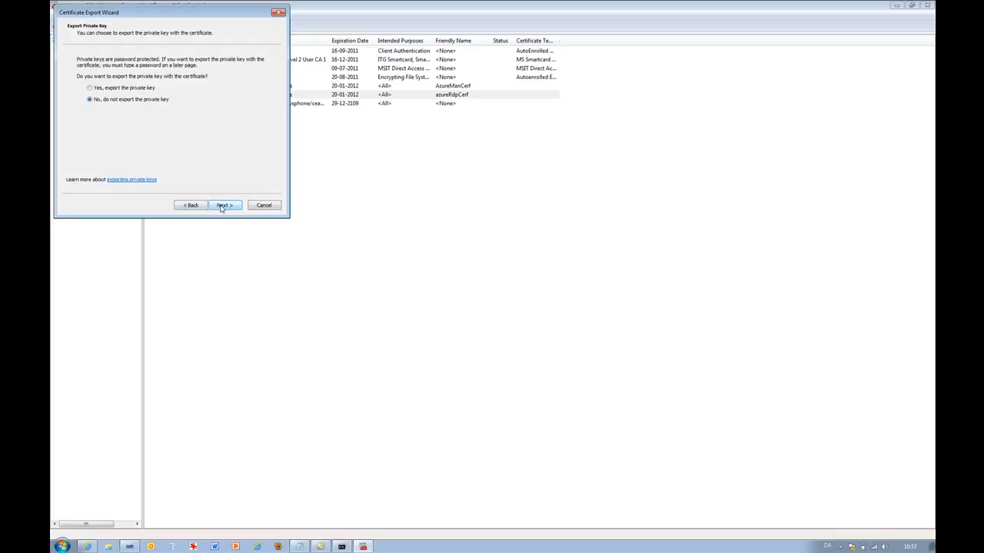
click(141, 89)
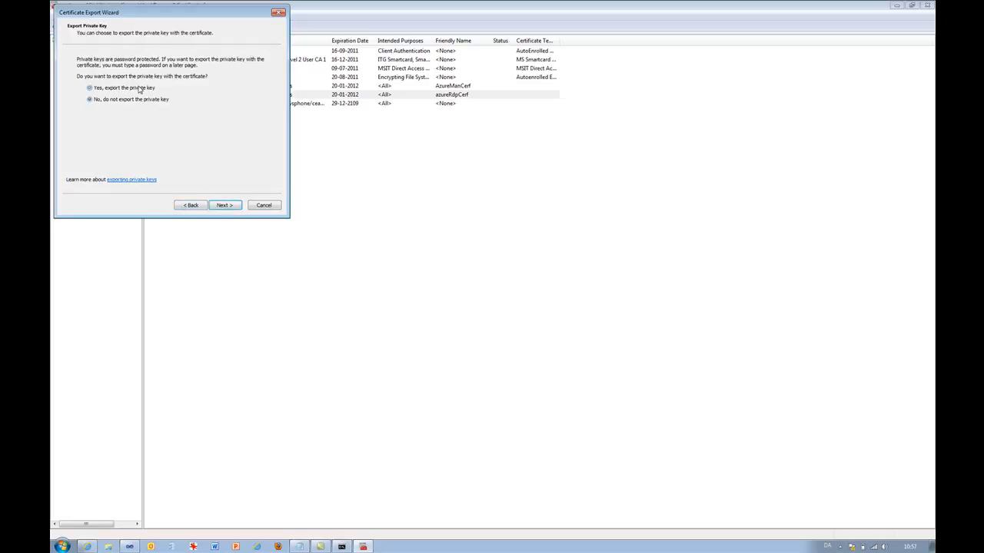
click(230, 208)
click(191, 205)
click(224, 205)
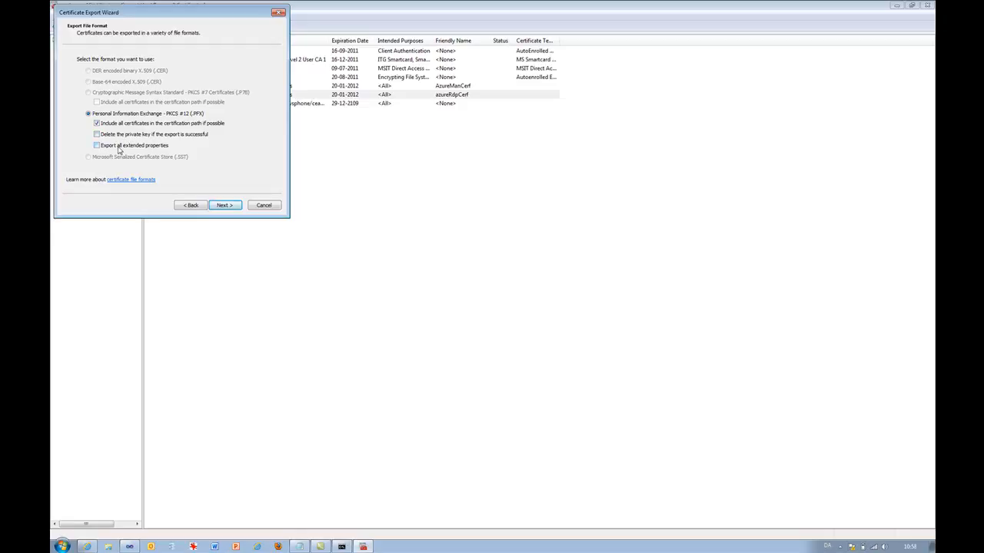
click(220, 207)
- Protect the exported private key with a password and its confirmation
text(******)
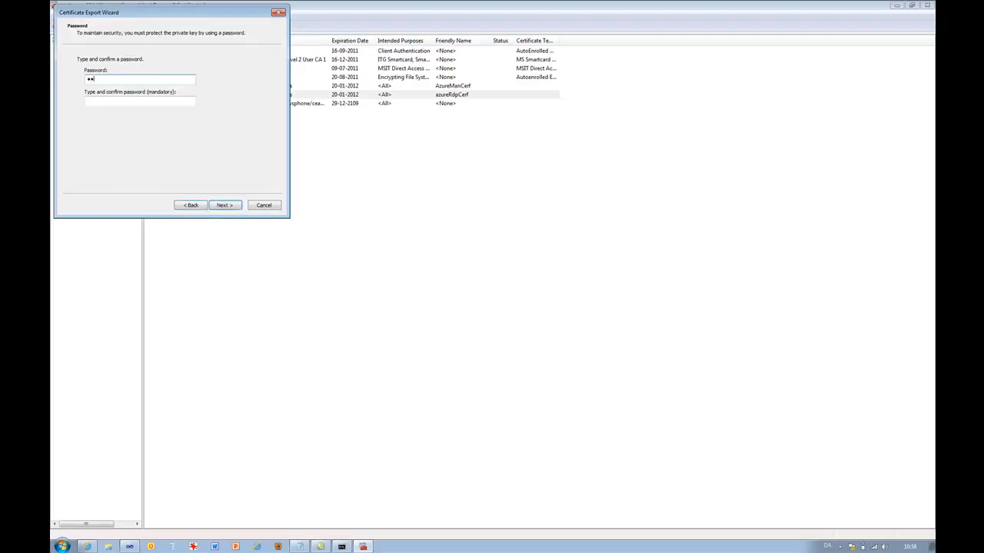
key(BackSpace)
key(BackSpace)
key(BackSpace)
key(BackSpace)
key(BackSpace)
text(*******)
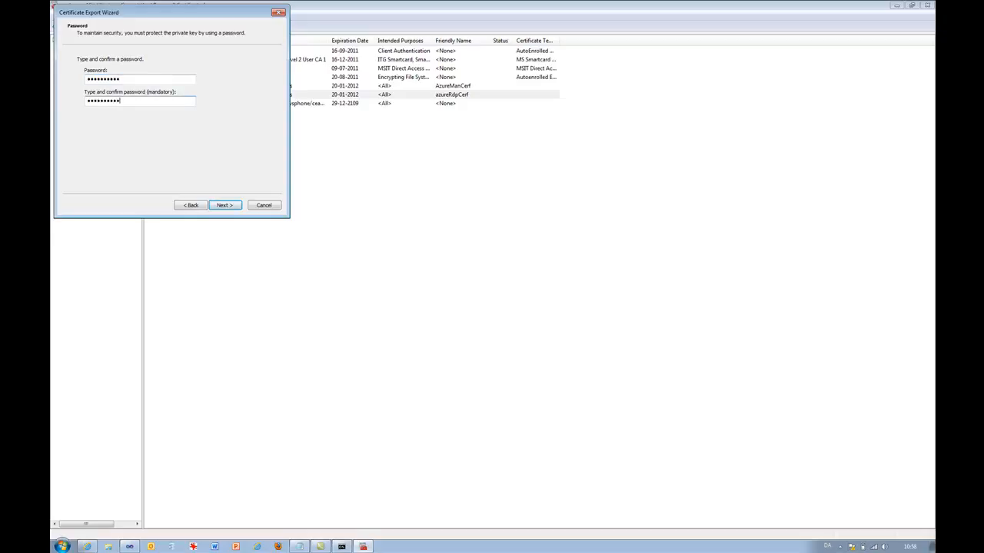
click(222, 205)
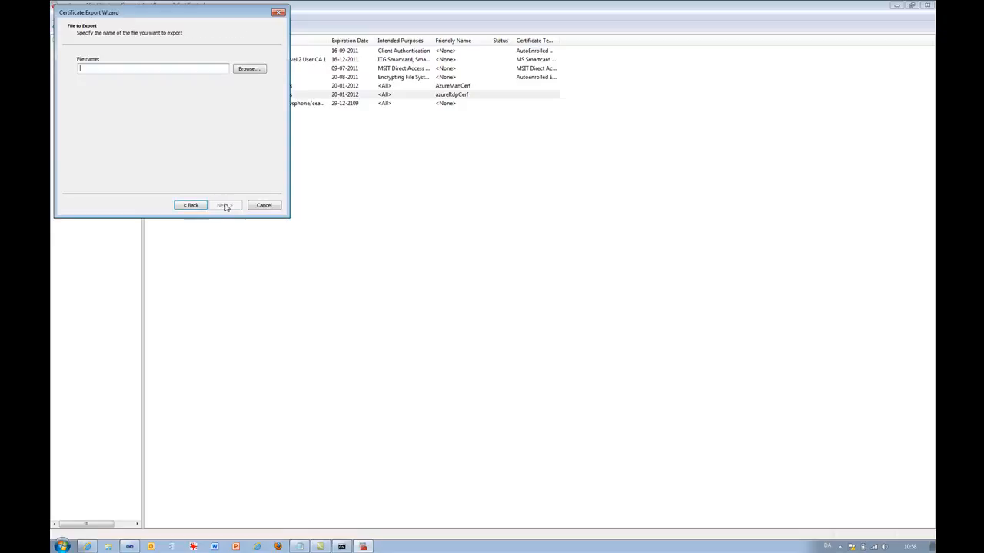
- Save the export as azureRdpCert.pfx on the Desktop and finish the export wizard
click(243, 68)
text(azureRdpCert)
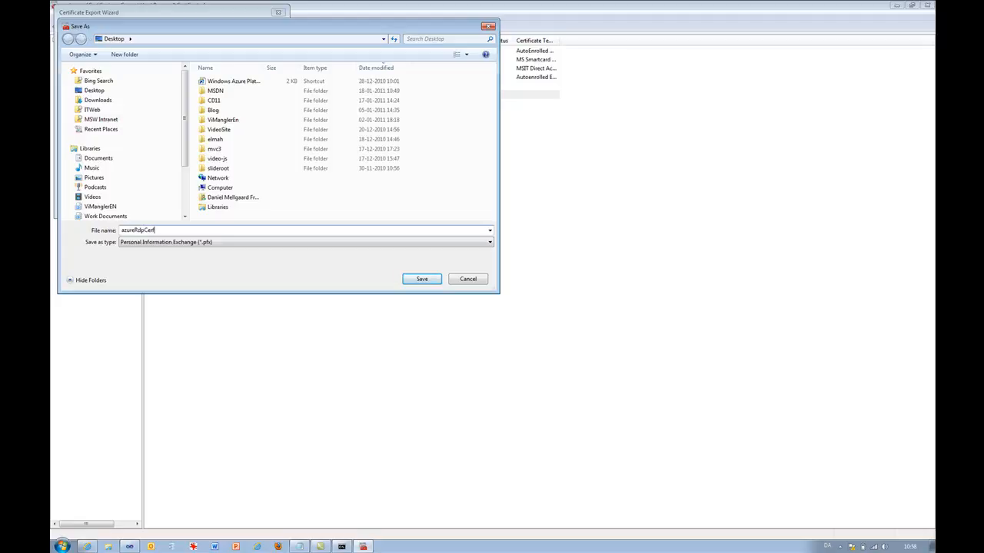
click(422, 279)
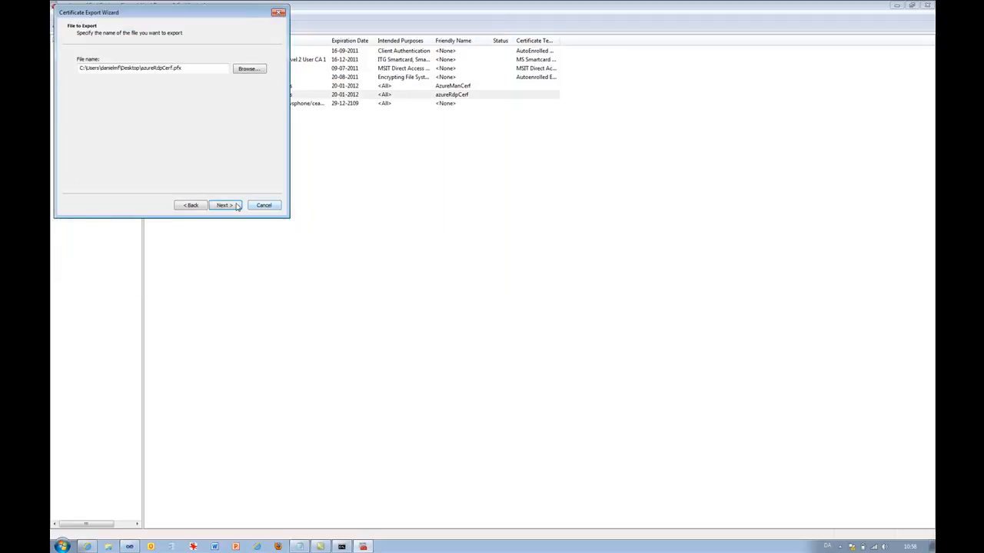
click(225, 205)
click(225, 205)
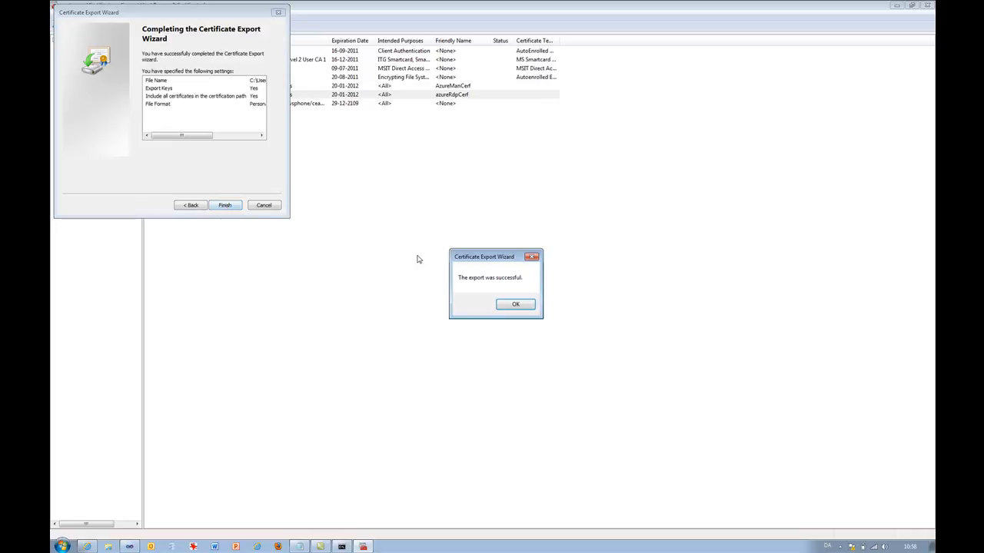
click(516, 312)
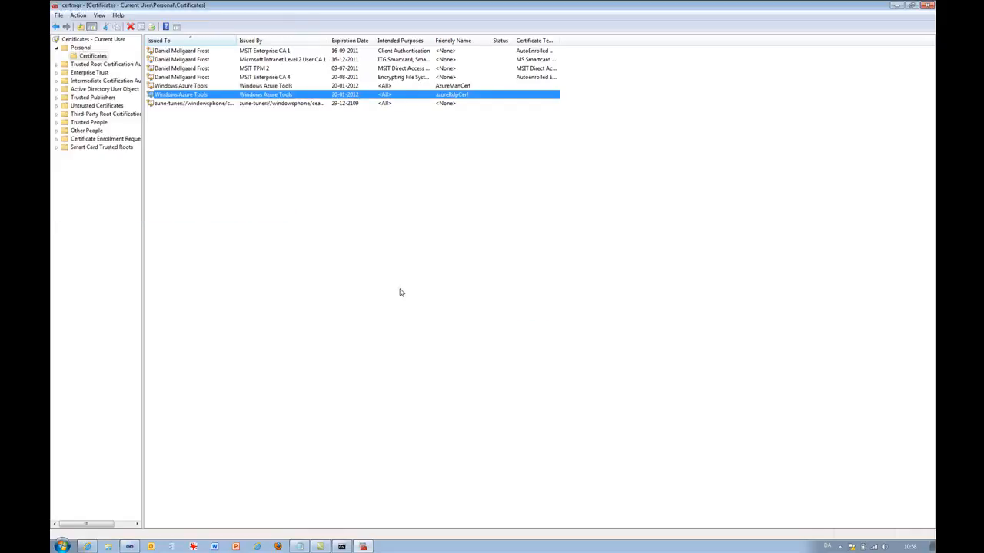
- Switch to the Azure portal and pick azureRdpCert.pfx from the Desktop as a new certificate for the AzureVmTest hosted service
key(alt+Tab)
key(alt+Tab)
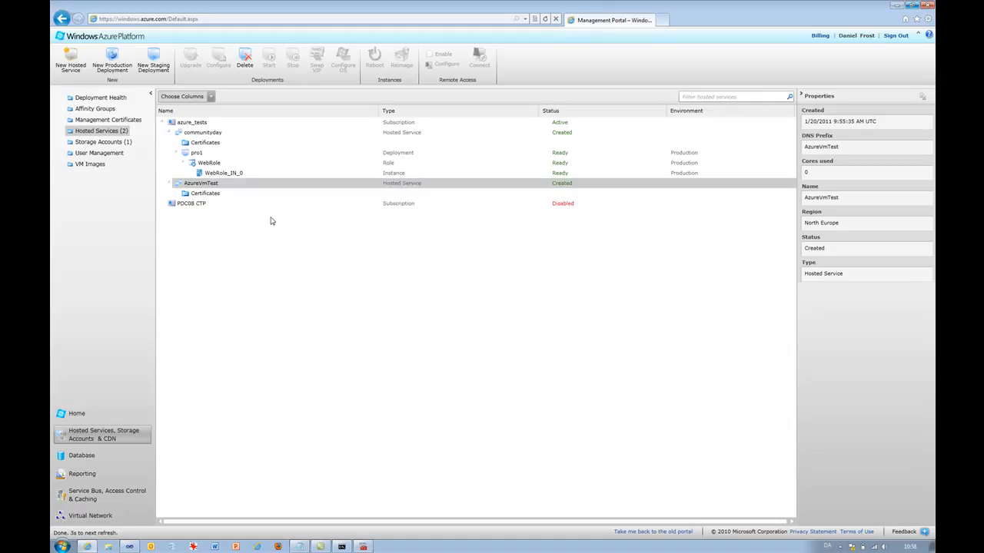
click(215, 196)
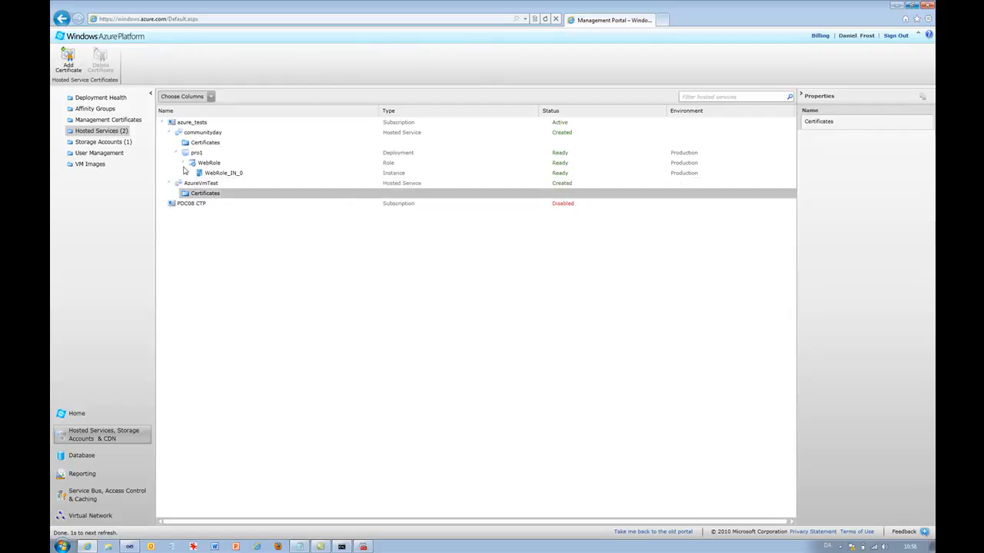
click(68, 60)
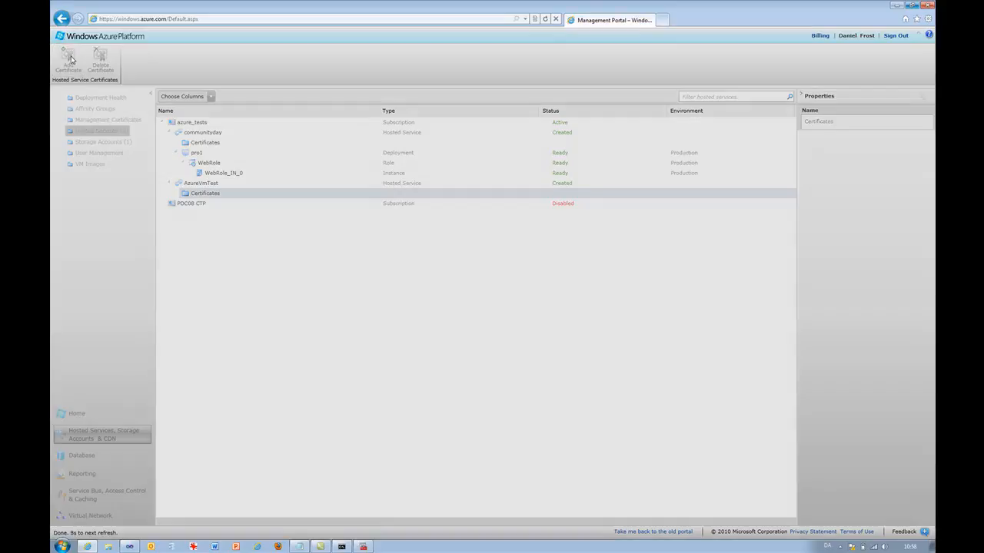
click(451, 262)
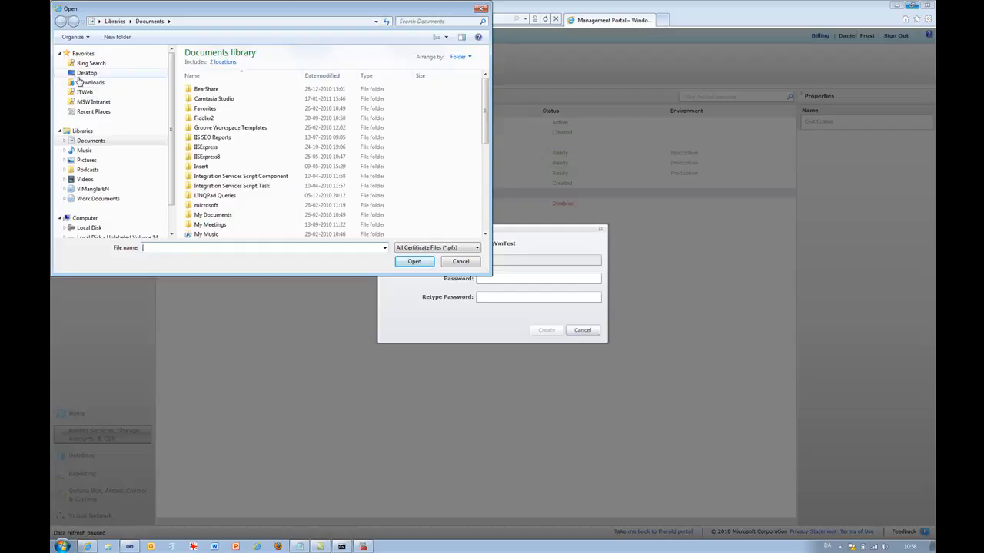
click(86, 73)
scroll(485, 115, down, 1)
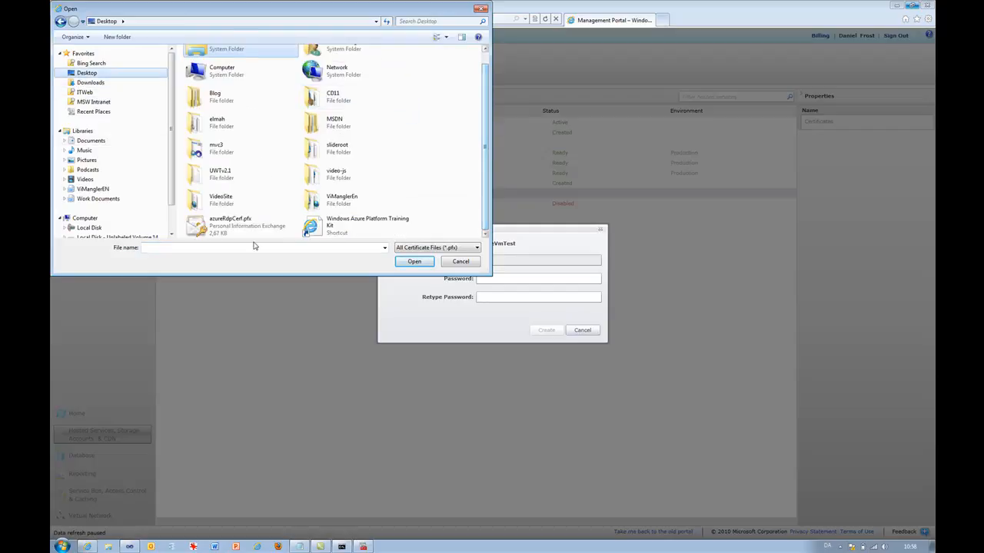
double_click(224, 225)
- Enter and confirm the certificate's password, upload the certificate, and select it under the service's certificates
click(493, 279)
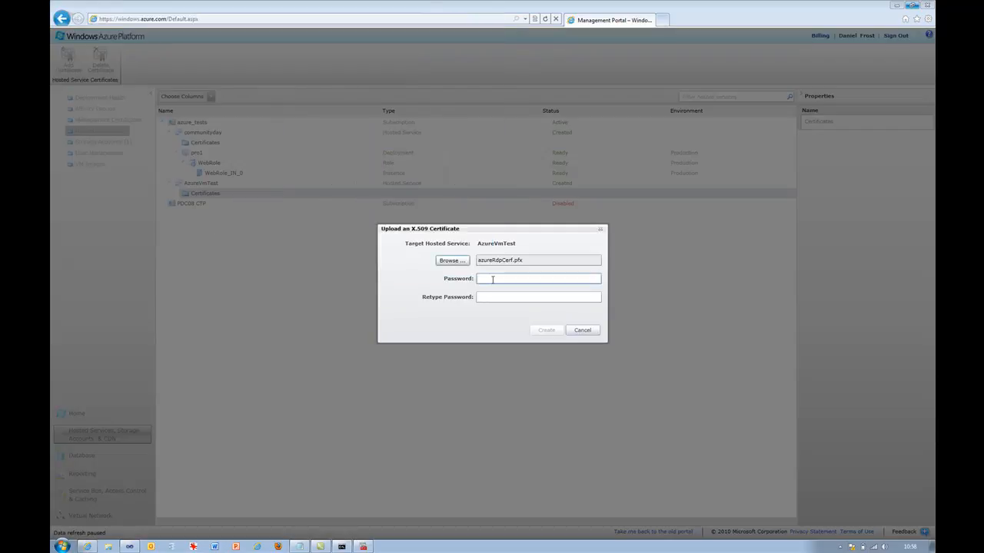
text(123)
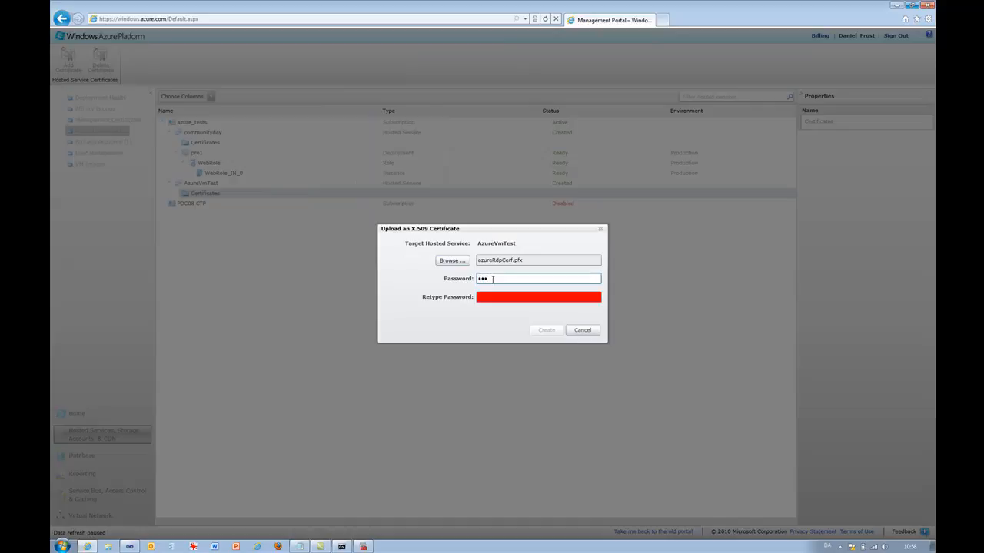
text(45678)
key(Tab)
text(1234567890)
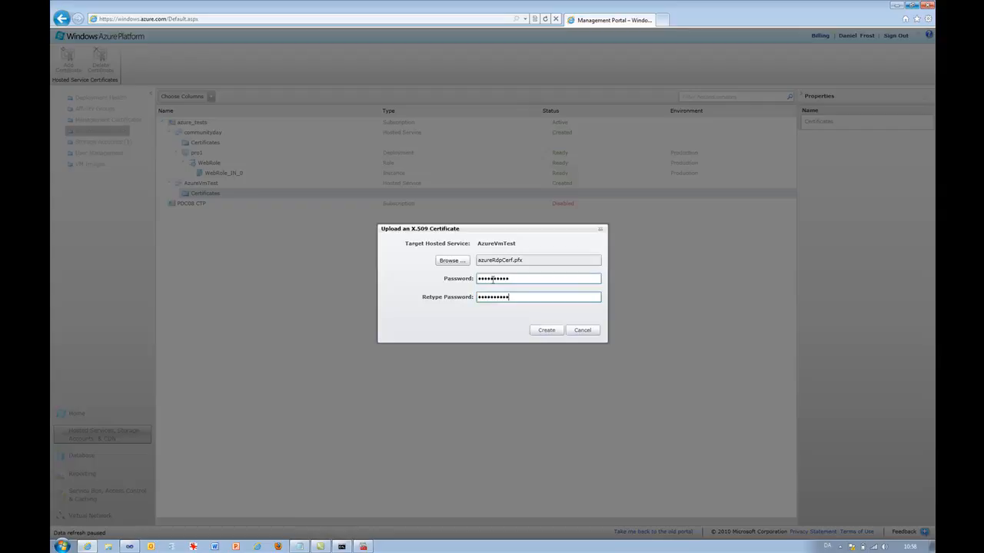
click(544, 332)
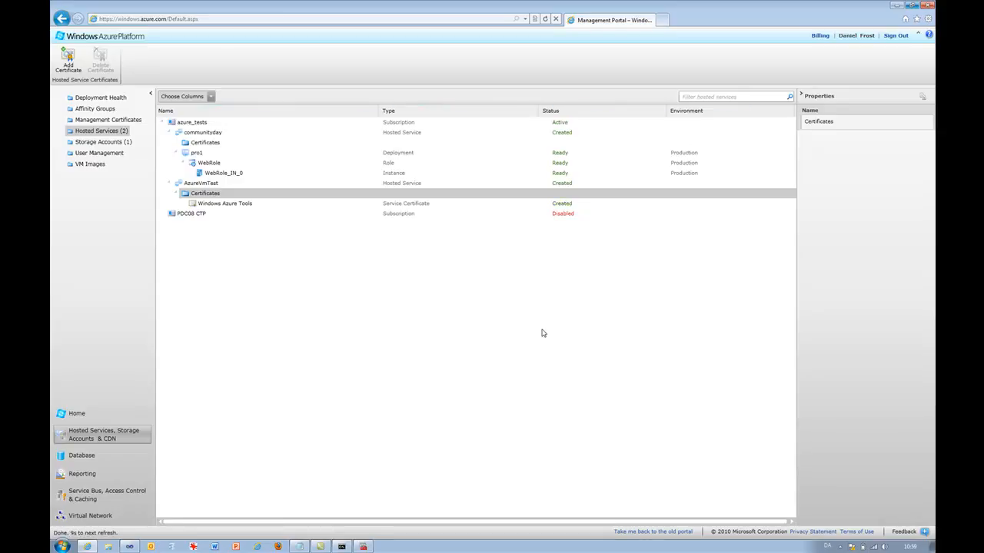
click(258, 203)
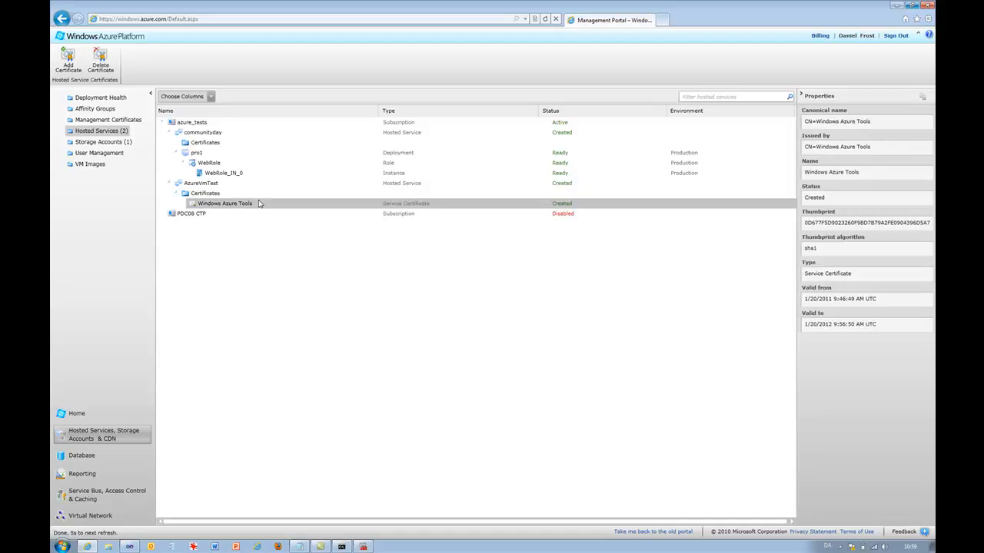
- Switch to Visual Studio, confirm the remote desktop configuration and start deploying the project to AzureVmTest Production
key(alt+Tab)
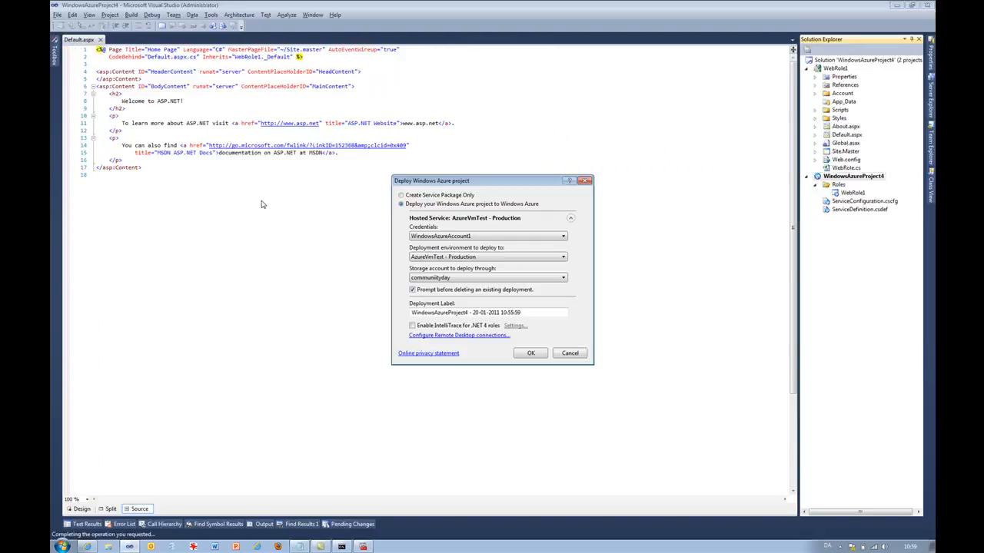
click(432, 338)
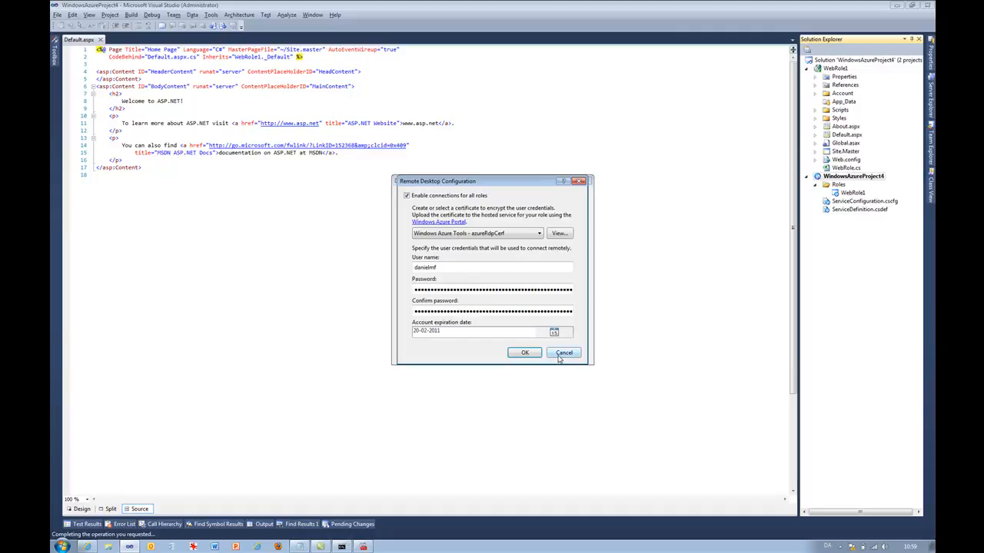
click(533, 355)
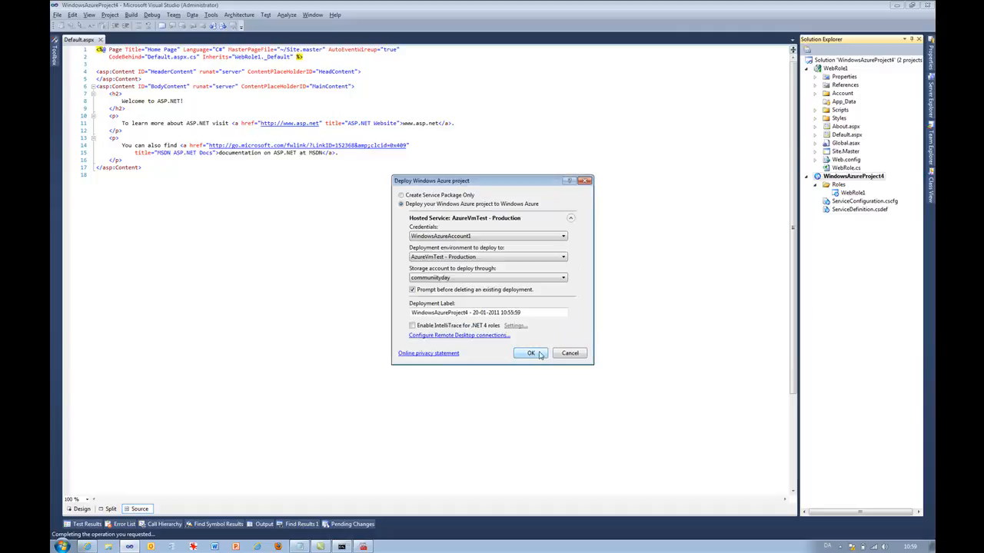
click(538, 353)
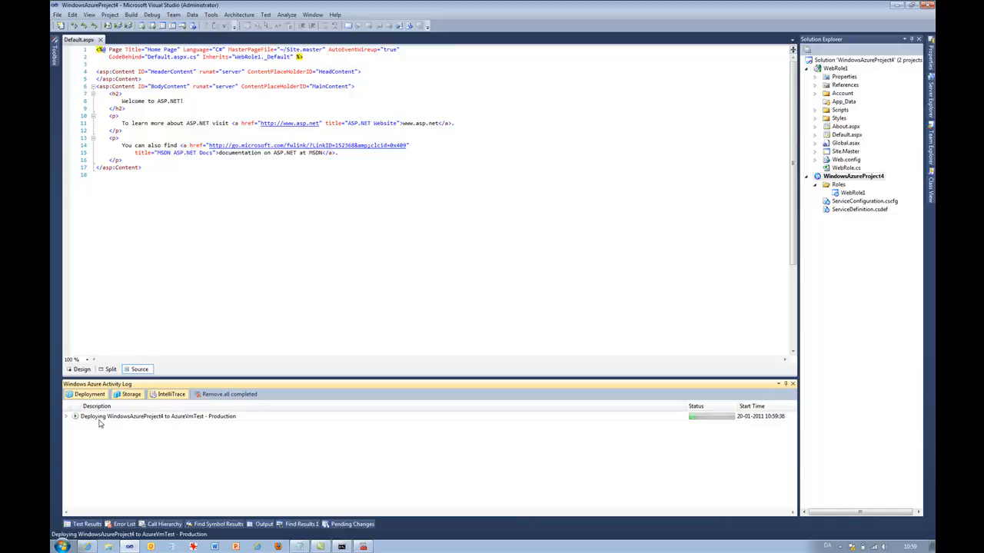
- Expand the deployment entry in the activity log and monitor the deployment's progress
click(68, 417)
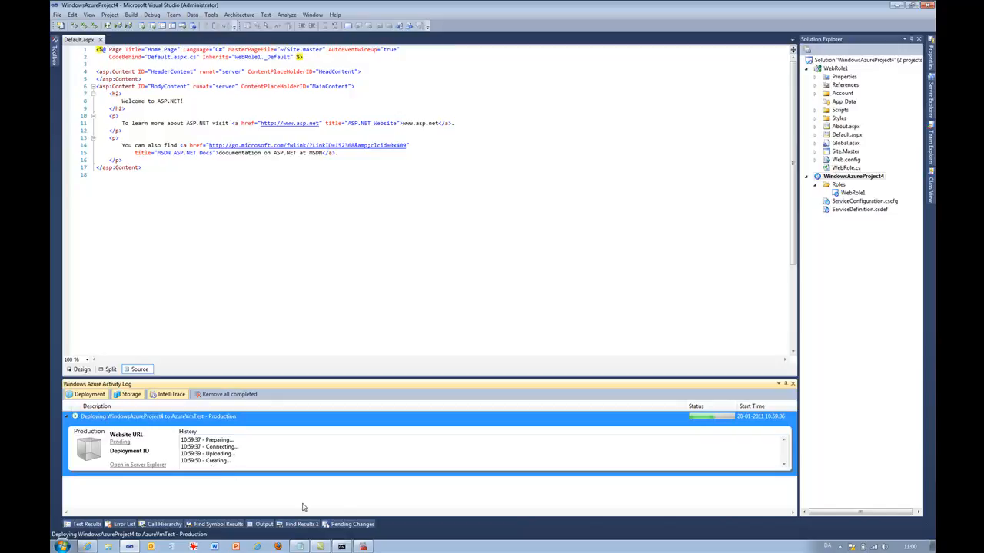
click(840, 547)
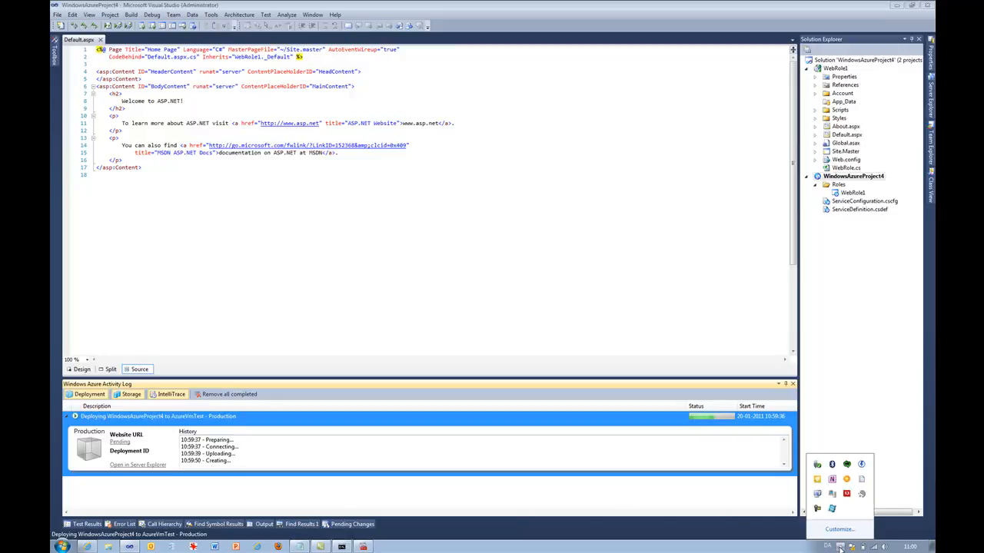
click(820, 514)
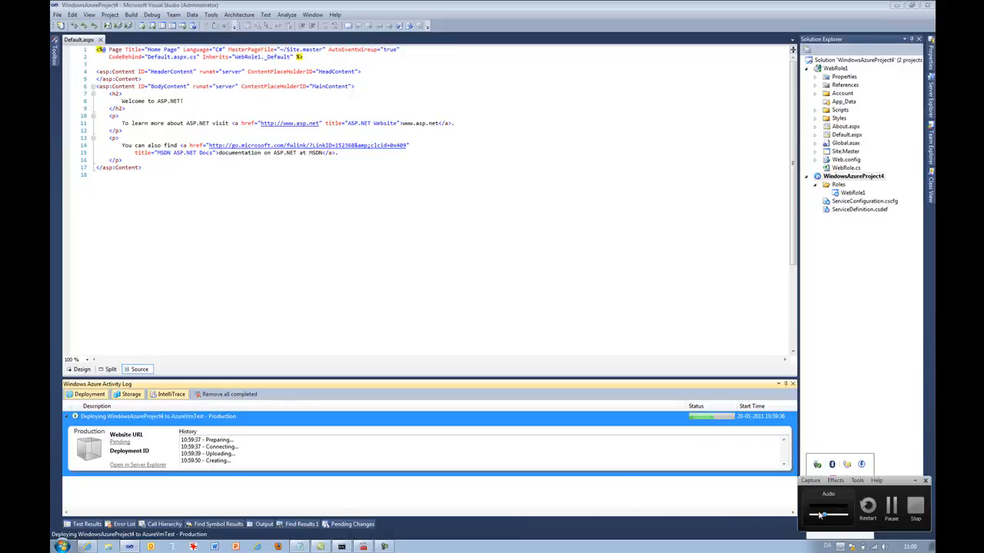
click(891, 508)
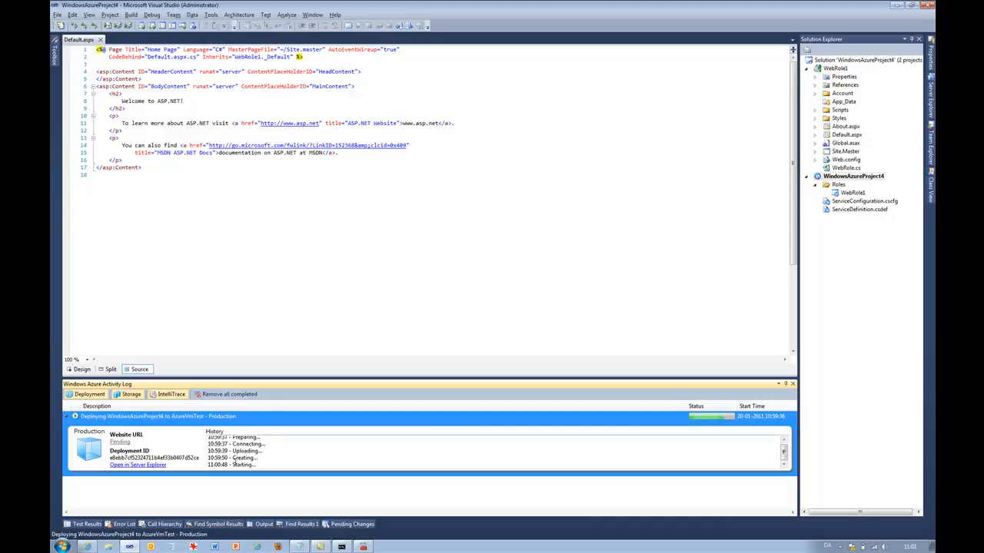
key(alt+Tab)
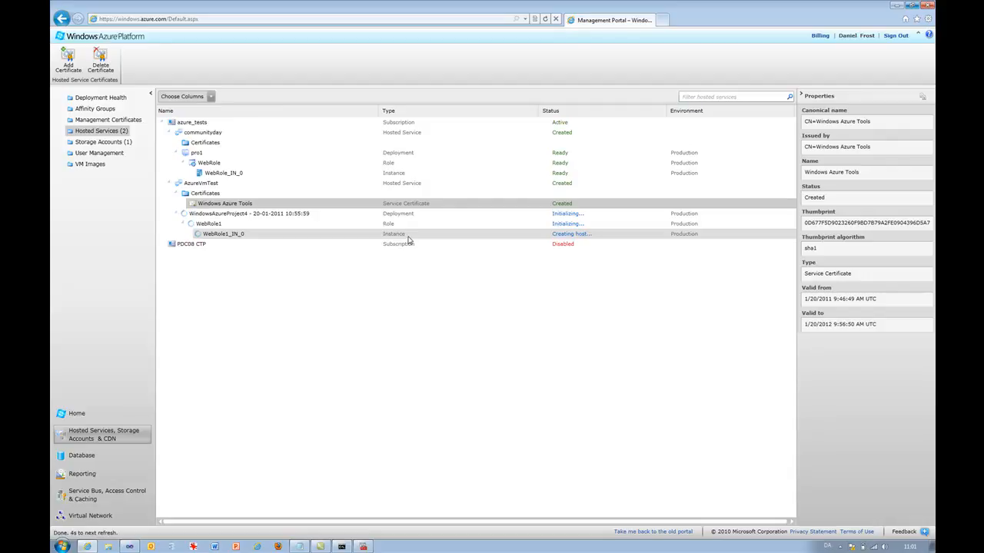
key(alt+Tab)
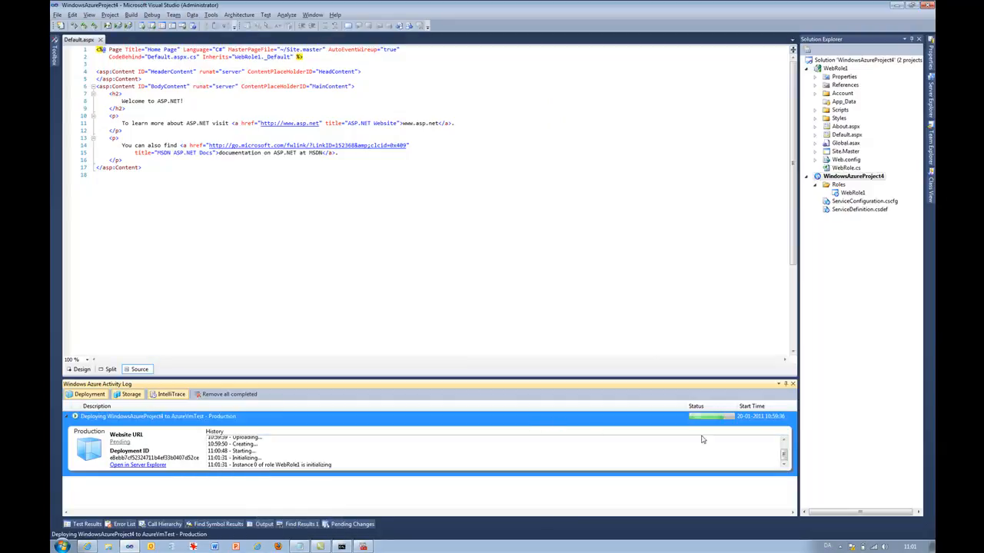
click(840, 548)
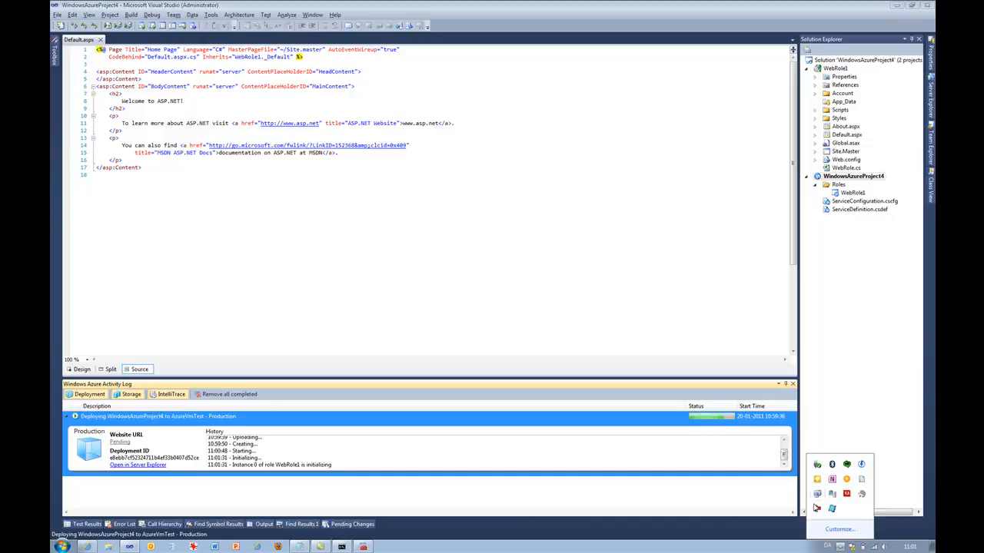
click(816, 512)
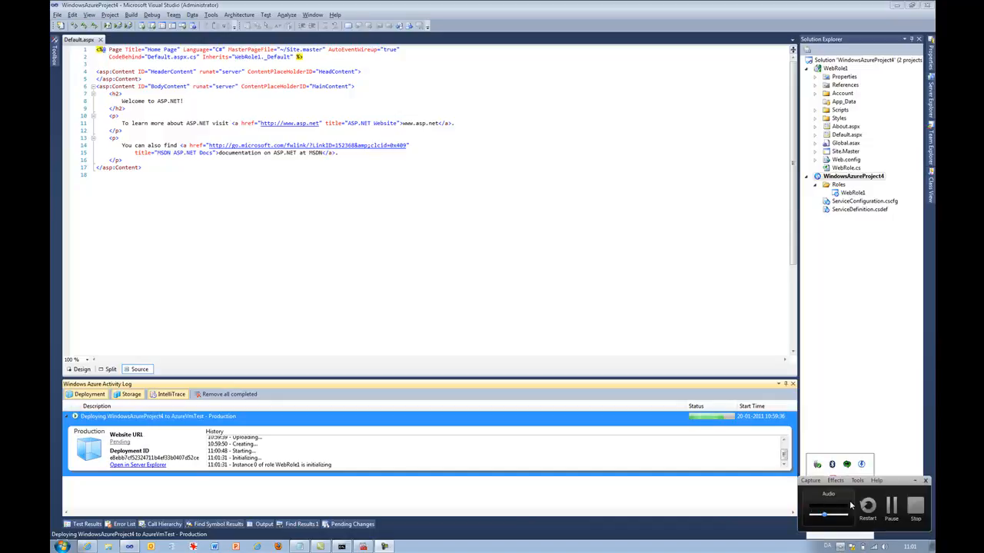
click(891, 511)
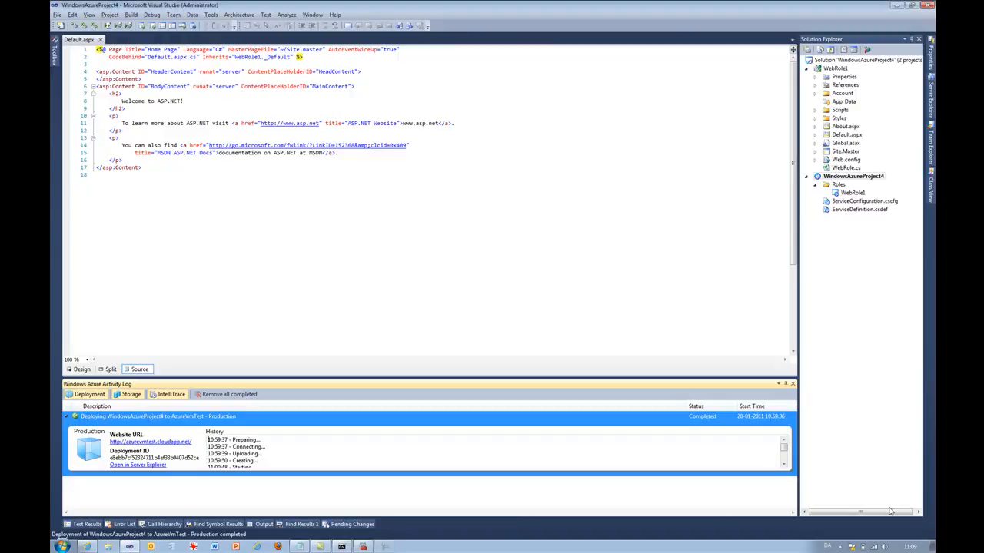
- Scroll through the deployment history in the activity log
click(542, 341)
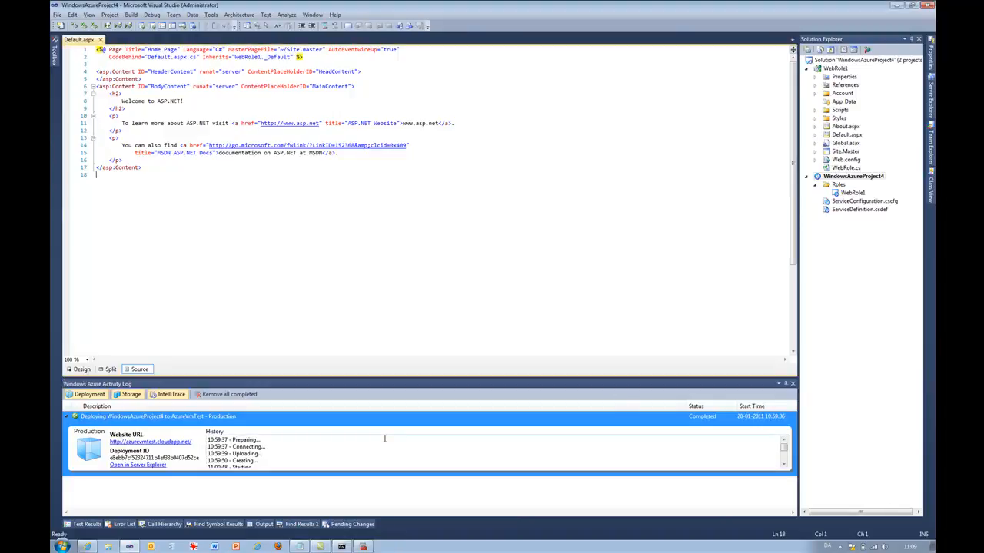
click(783, 466)
click(783, 466)
click(783, 466)
click(783, 465)
click(783, 465)
click(783, 466)
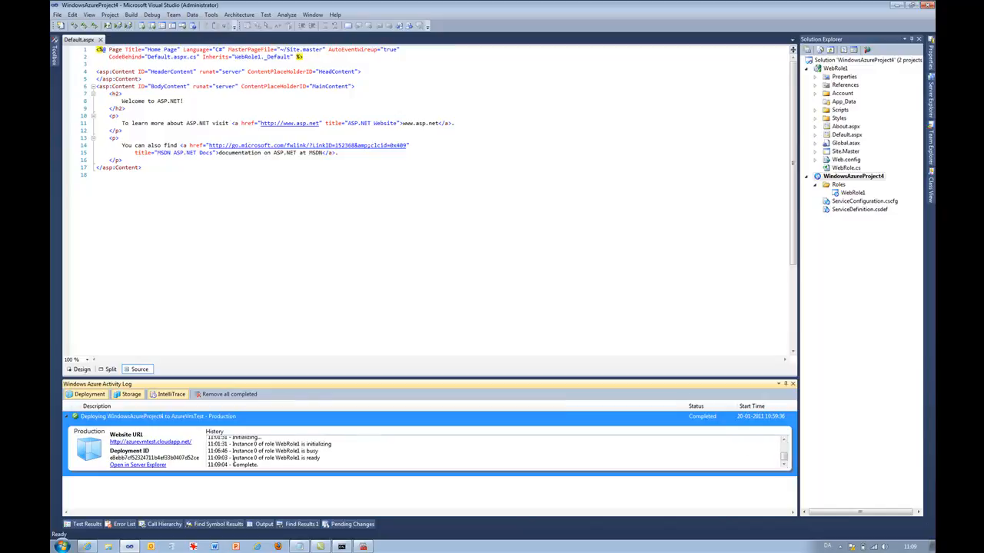
- In the portal, select the WebRole1_IN_0 instance and open its Remote Desktop connection file
key(alt+Tab)
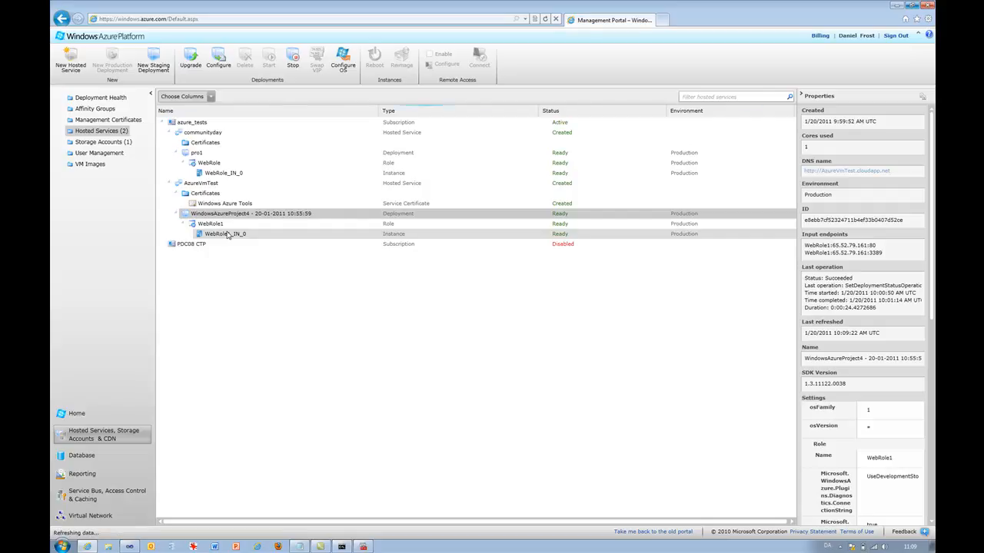
click(227, 234)
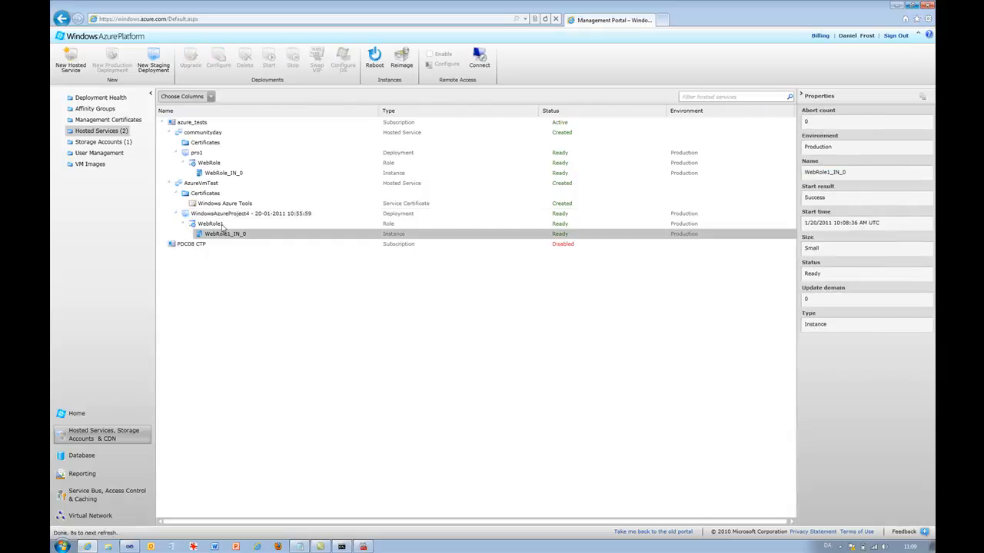
click(219, 214)
click(216, 236)
click(484, 60)
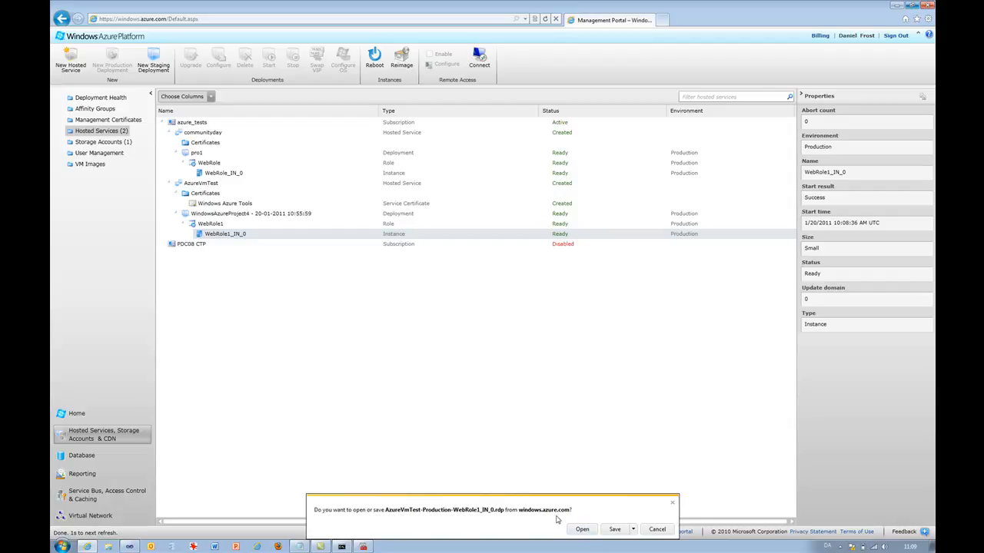
click(581, 531)
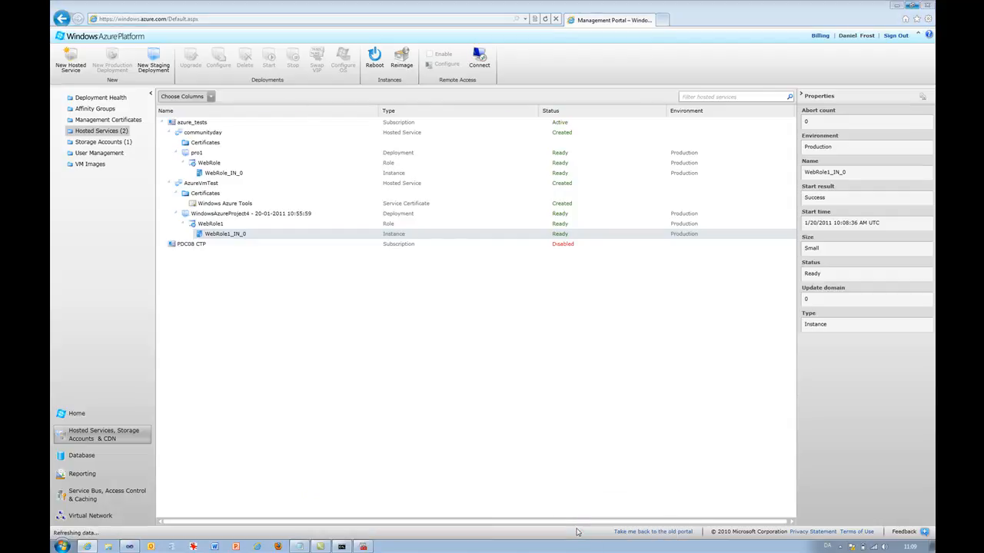
- Enter the remote account password and connect to the instance
click(541, 324)
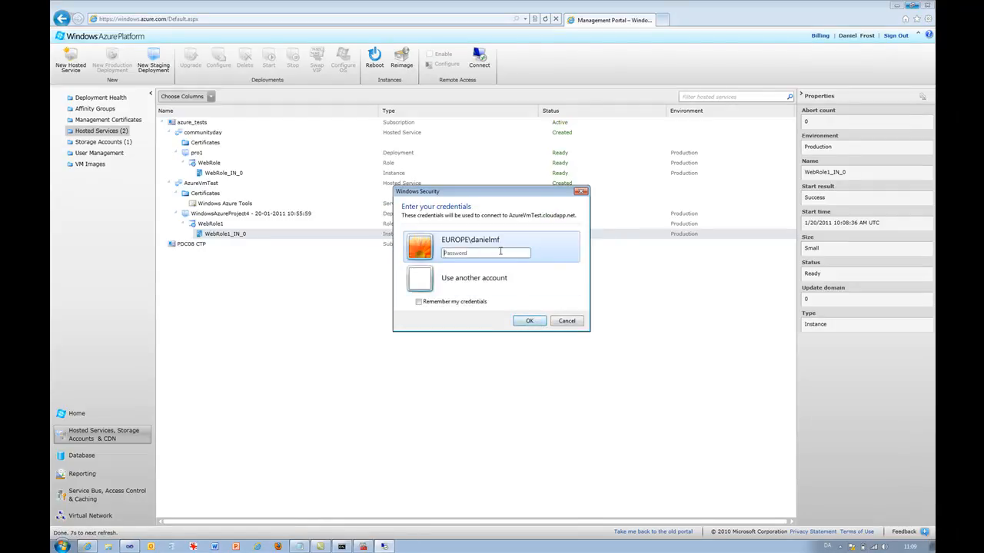
text(********)
key(Return)
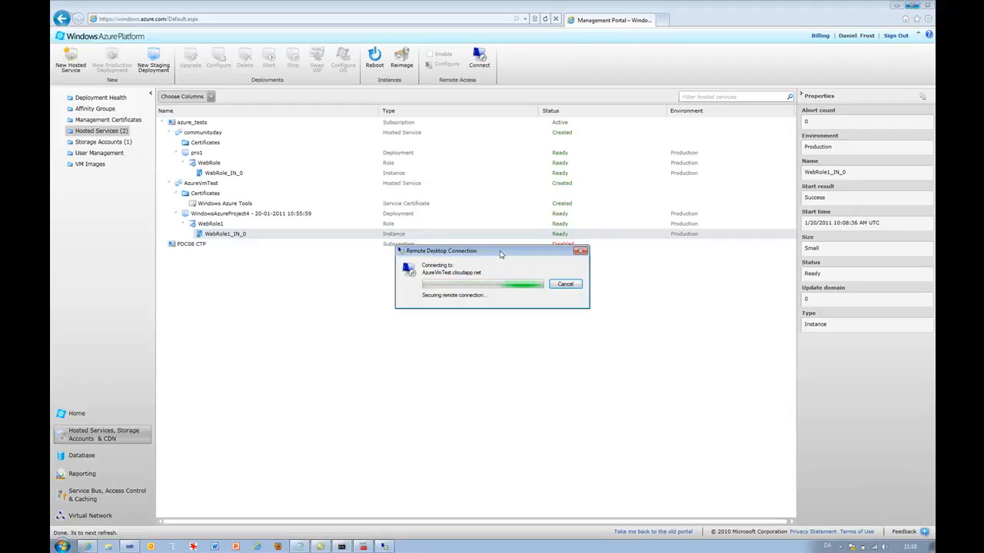
click(522, 349)
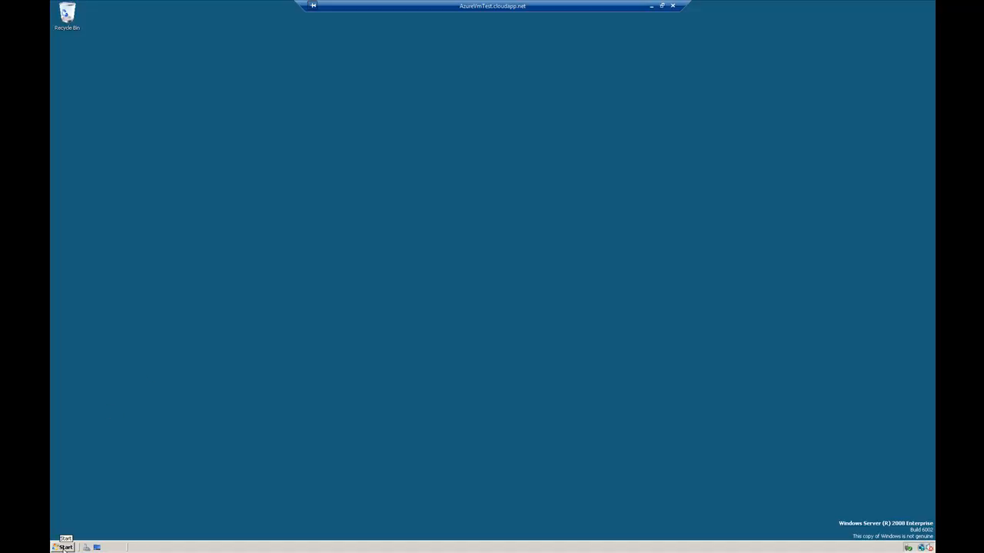
- On the remote server, explore the Start Menu folder and maximize its Explorer window, widening the folders pane
click(62, 547)
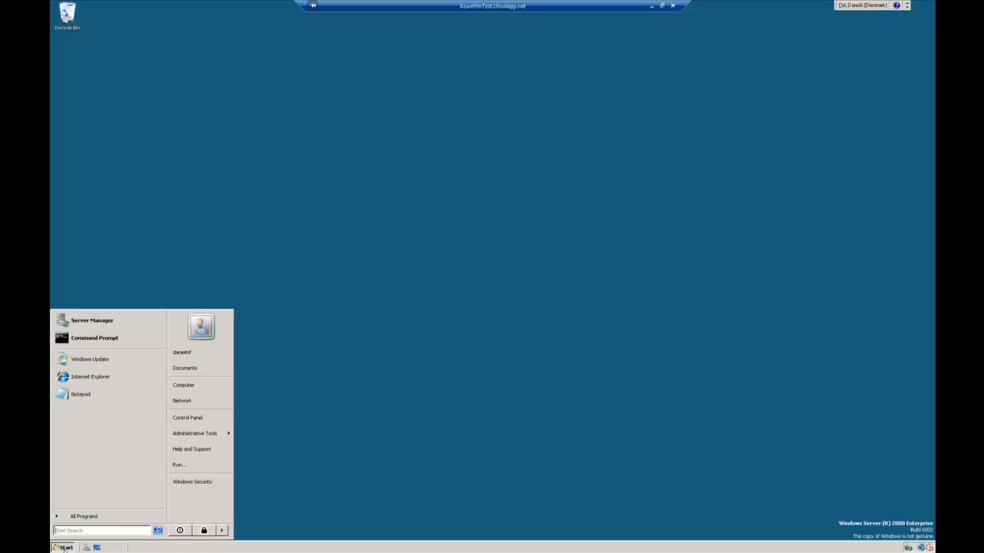
right_click(65, 548)
click(80, 521)
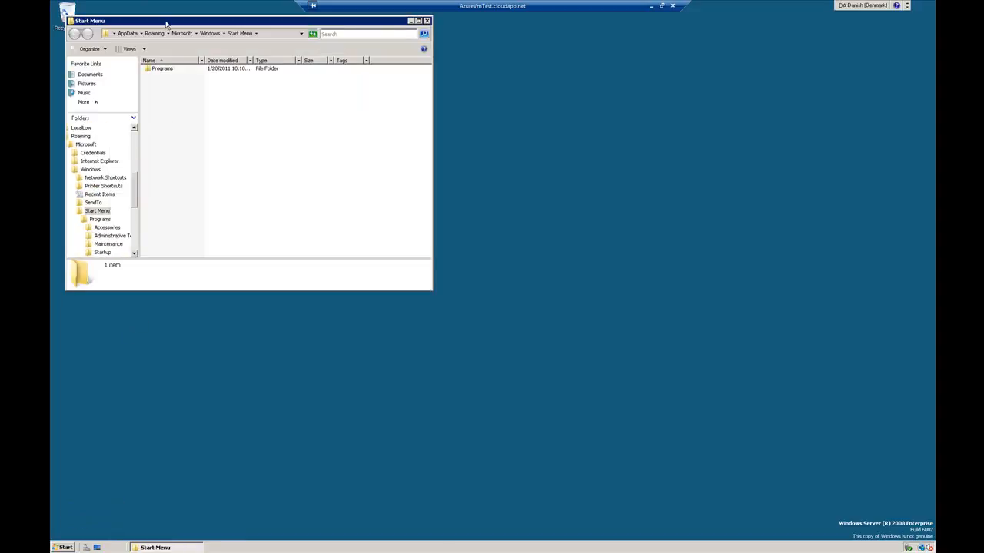
double_click(165, 24)
drag(121, 115, 196, 118)
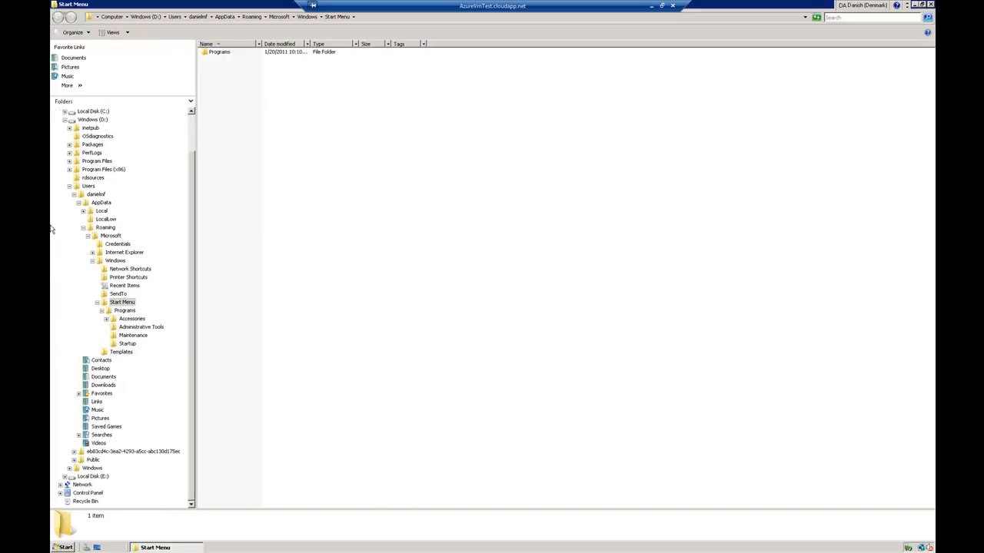
- On the remote server, browse the folder trees of drives C:, D: and E:, opening the approot folder on E:
click(69, 186)
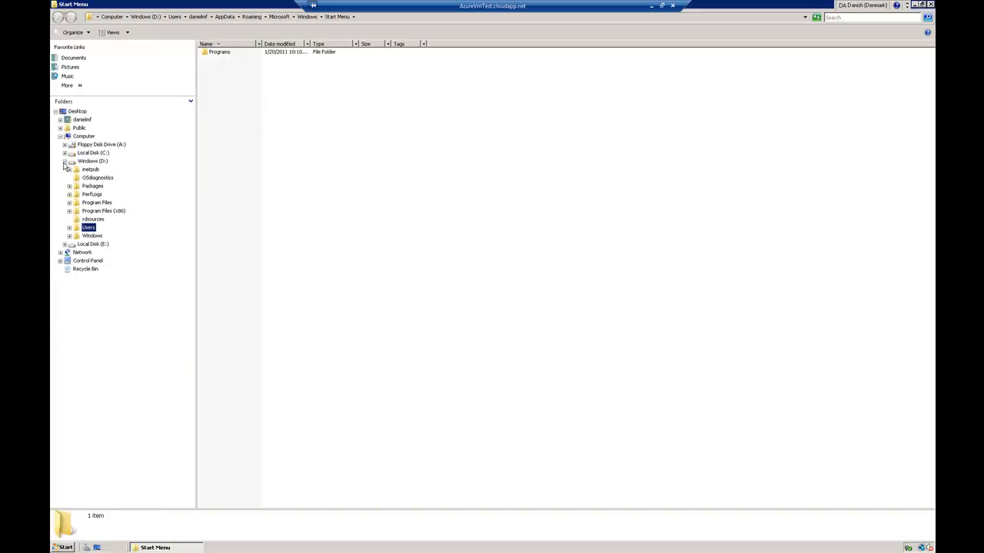
click(64, 163)
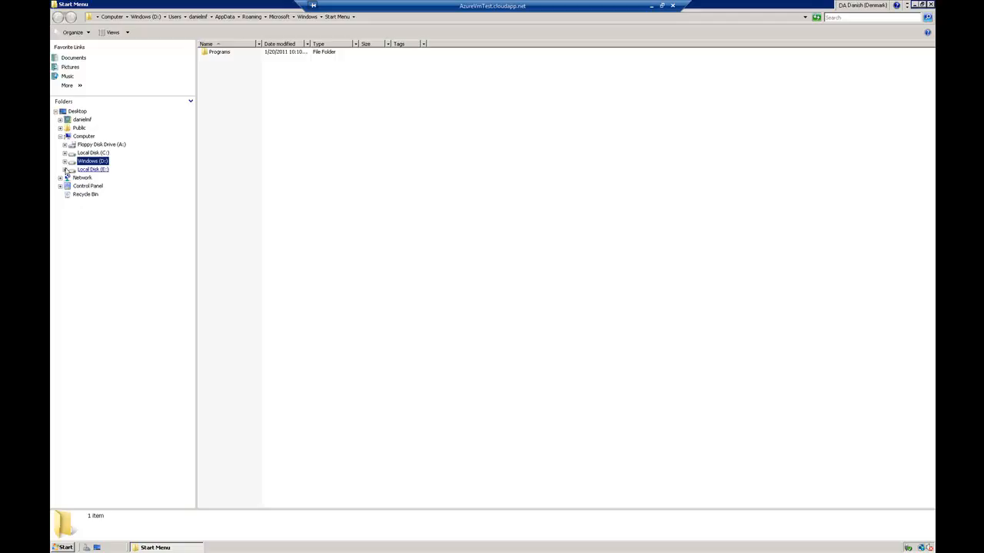
click(65, 154)
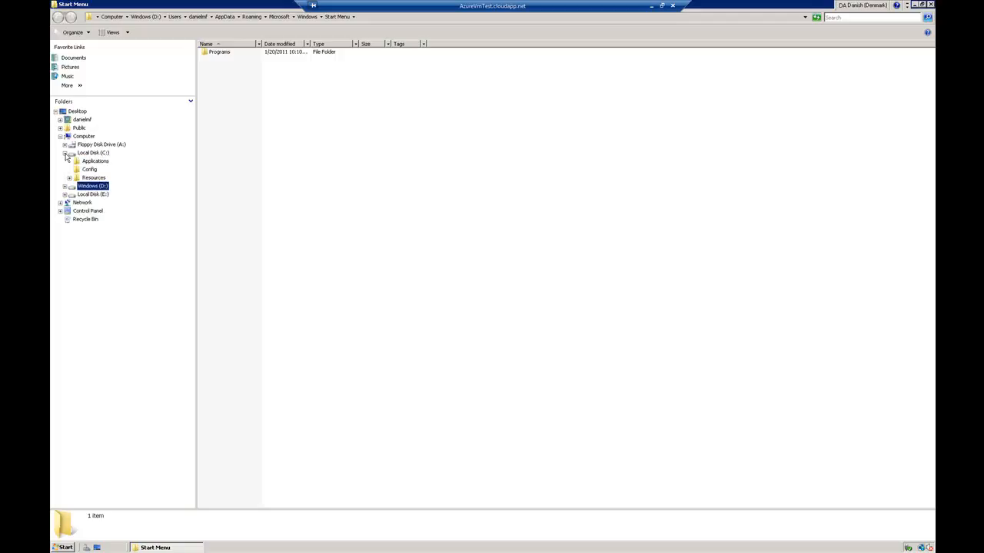
click(65, 154)
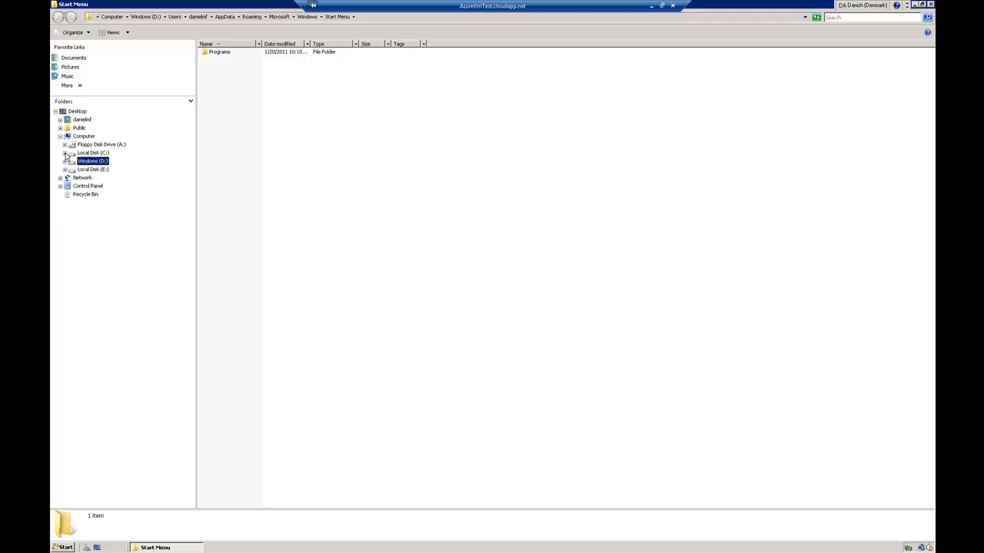
click(64, 162)
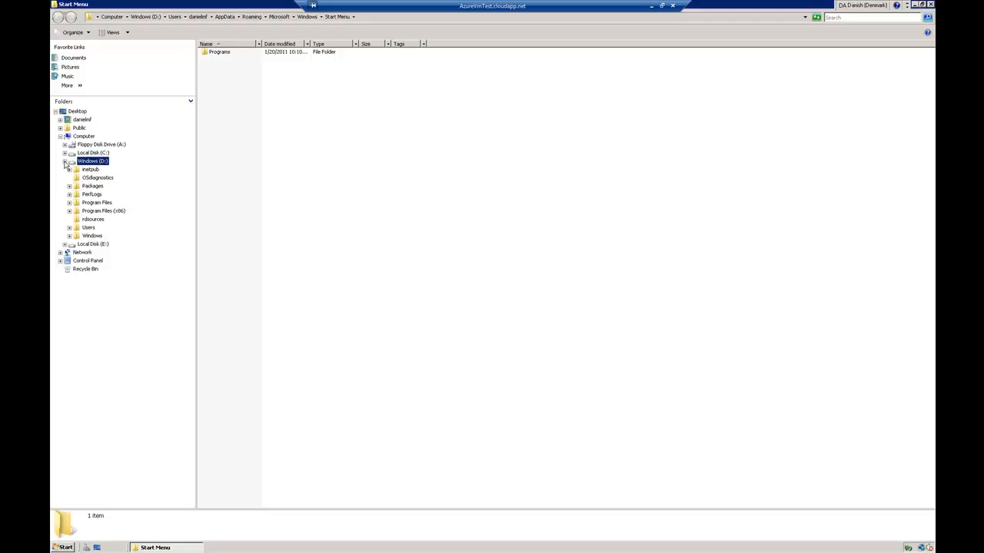
click(65, 162)
click(65, 170)
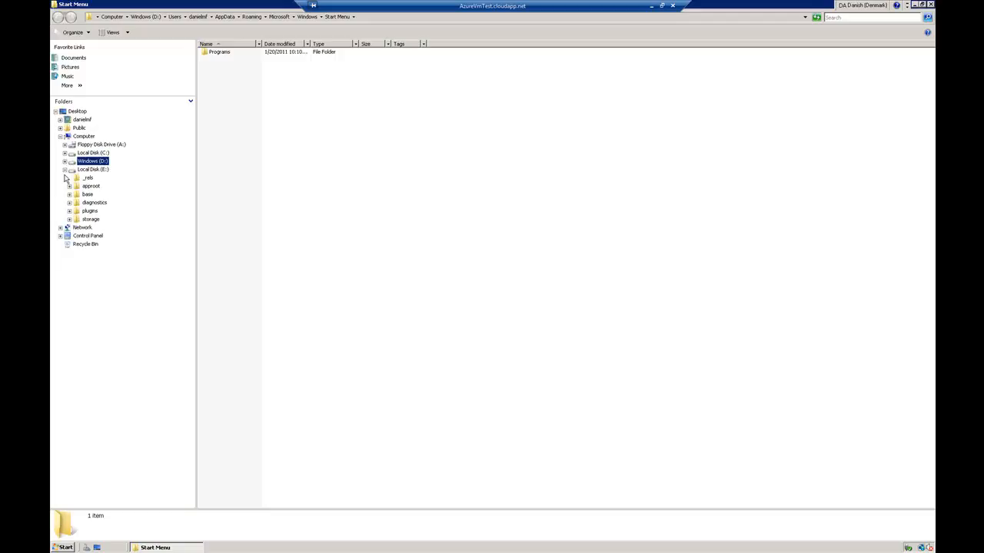
click(70, 186)
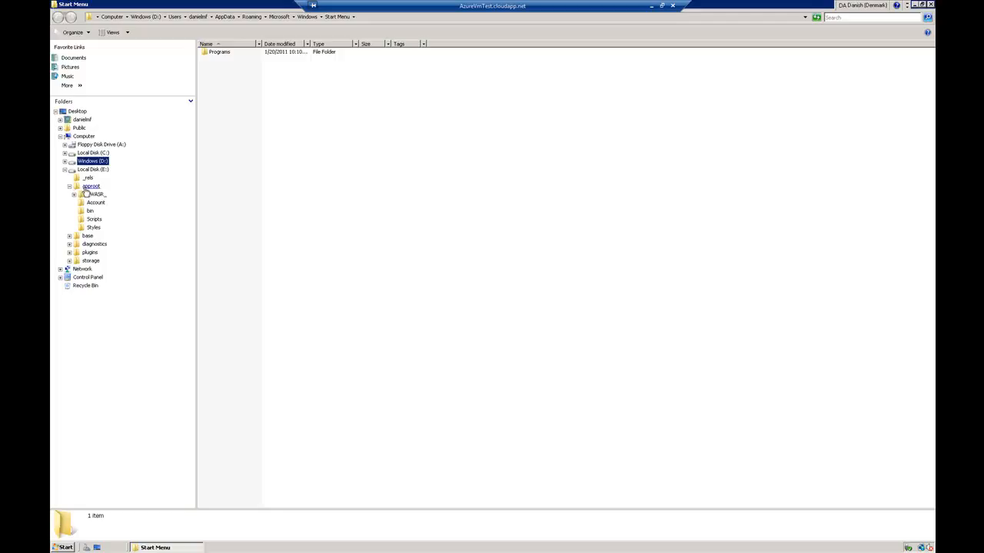
click(87, 188)
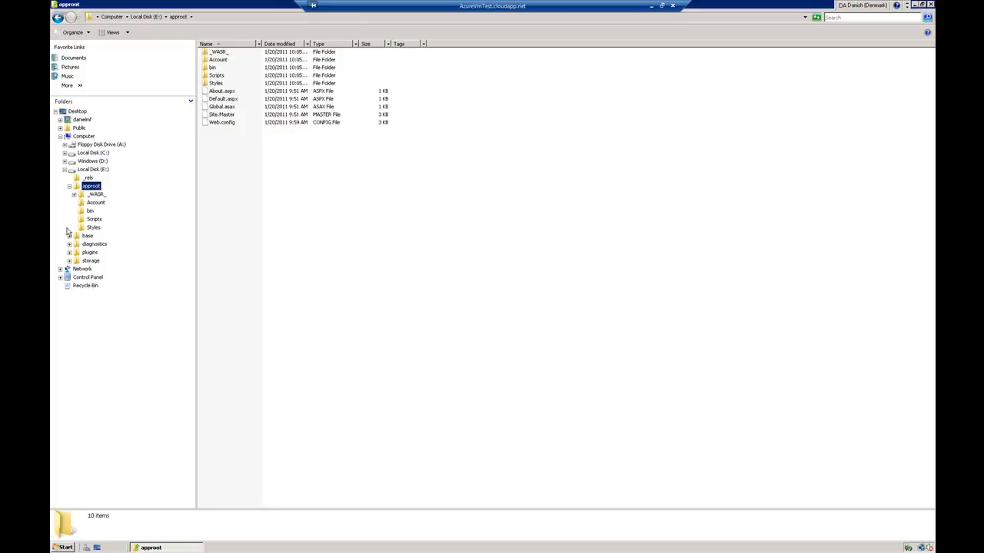
click(70, 262)
click(65, 170)
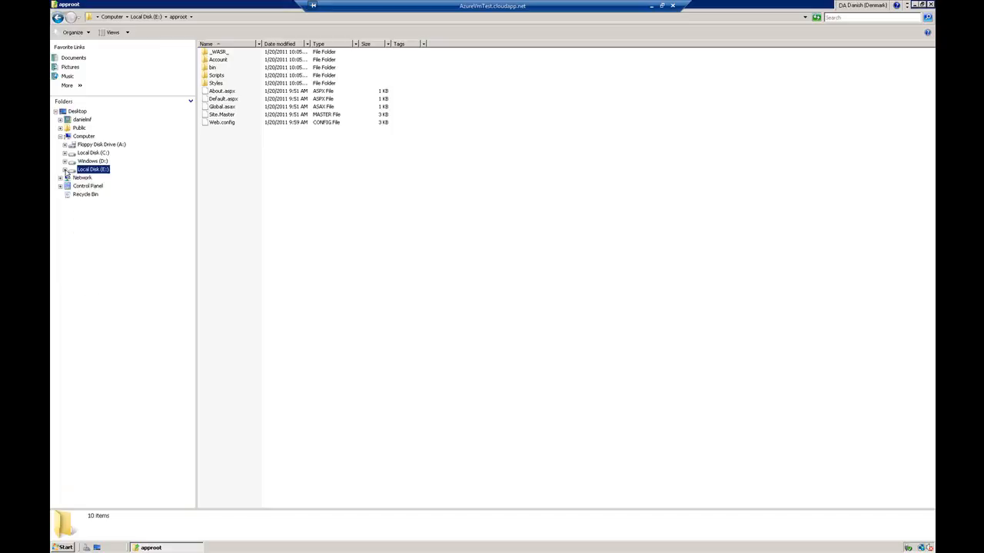
- Try to open the Internet Information Services Manager from the Start menu's Administrative Tools
click(65, 547)
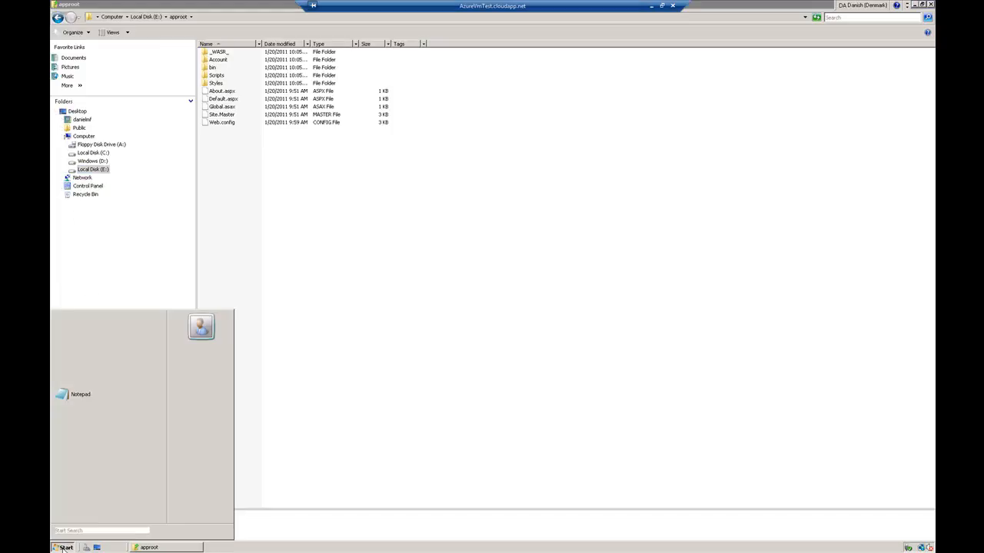
mouse_move(195, 437)
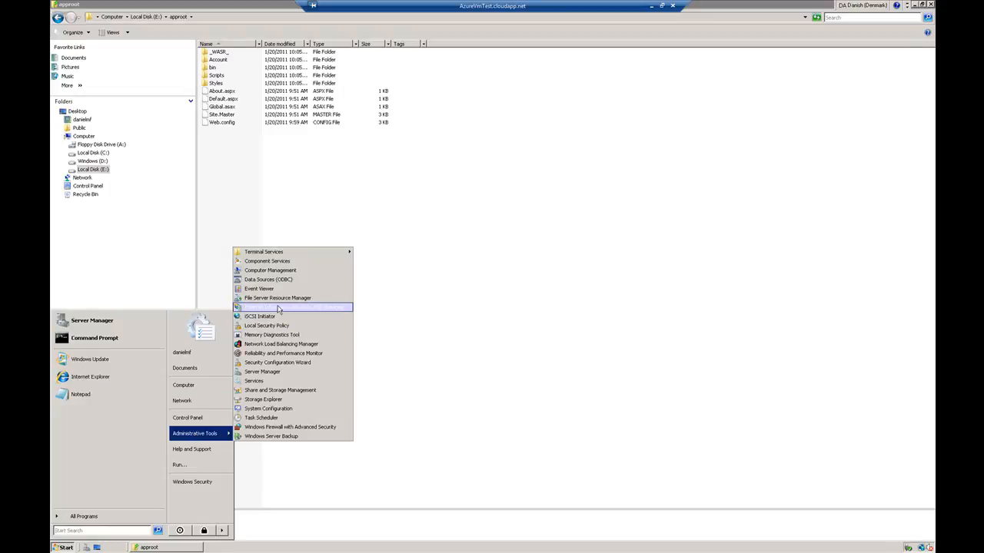
click(427, 304)
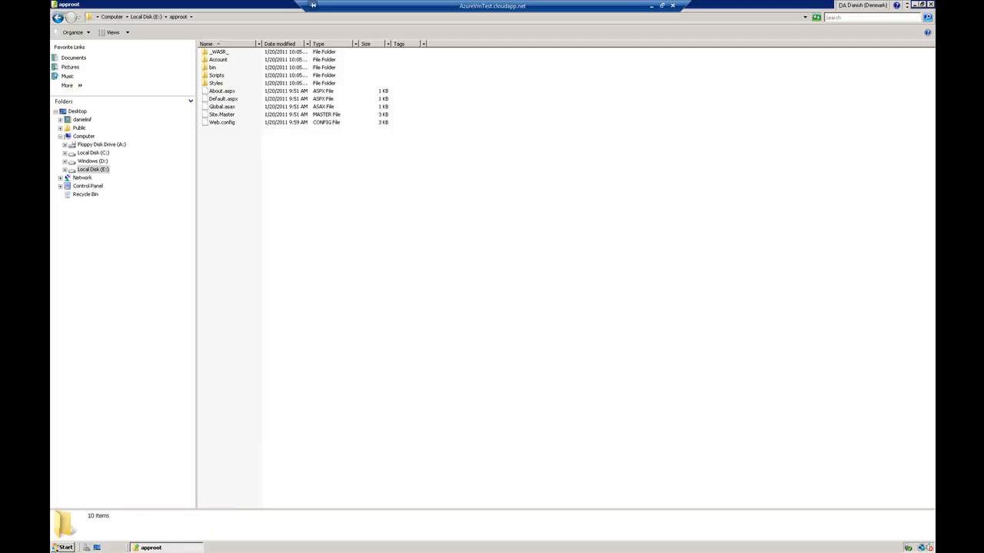
- Log off the remote session and minimize the Remote Desktop window
click(60, 547)
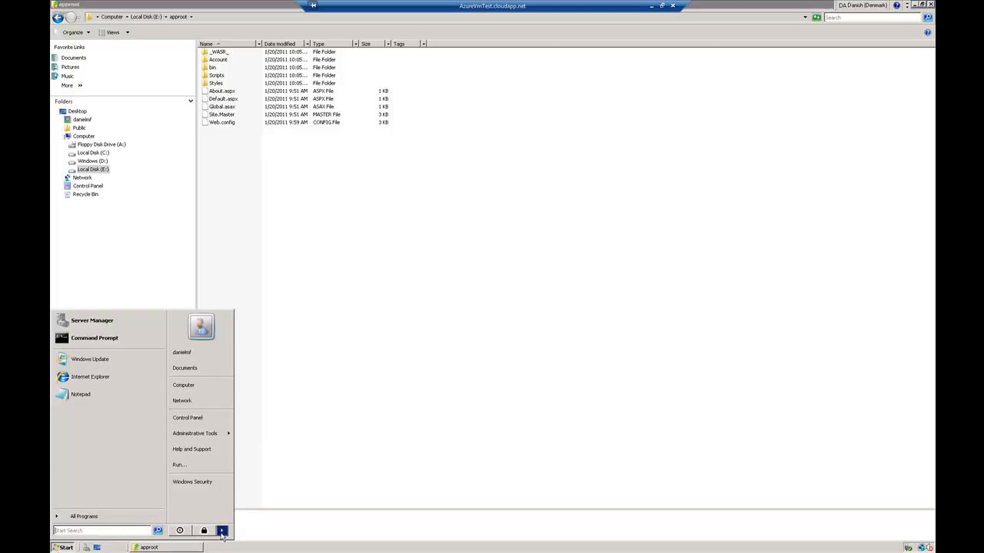
mouse_move(222, 534)
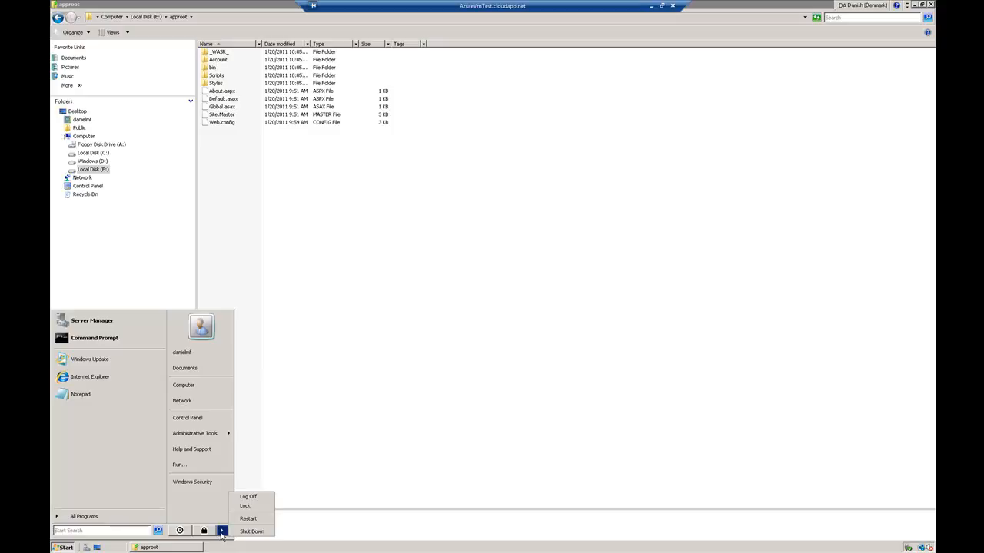
click(250, 498)
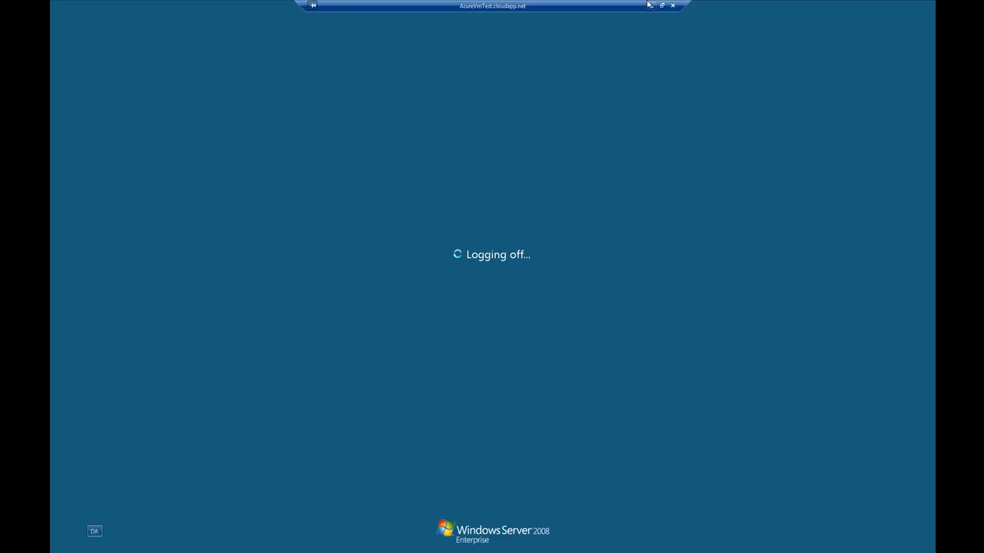
click(650, 5)
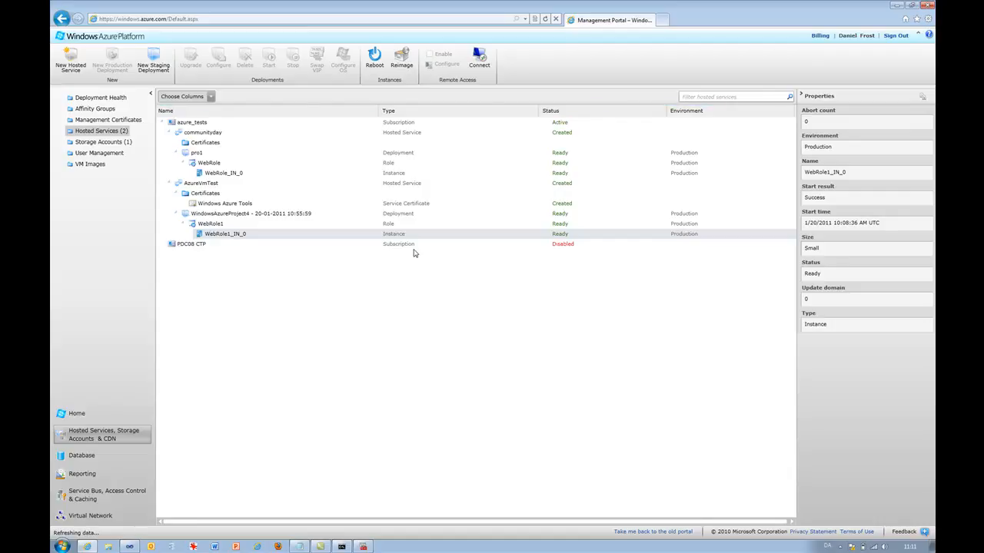
- In the portal, select the WindowsAzureProject4 deployment under the AzureVmTest hosted service
click(280, 215)
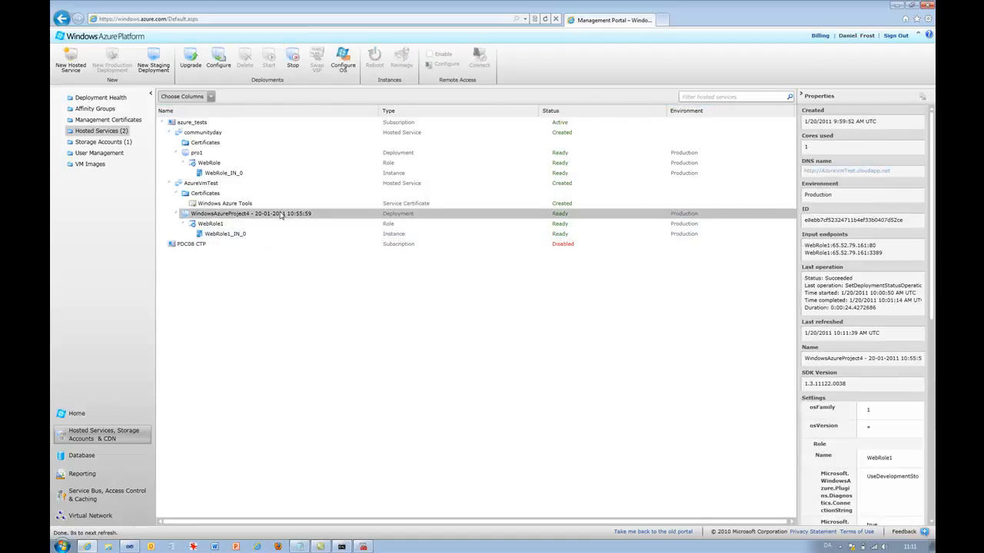